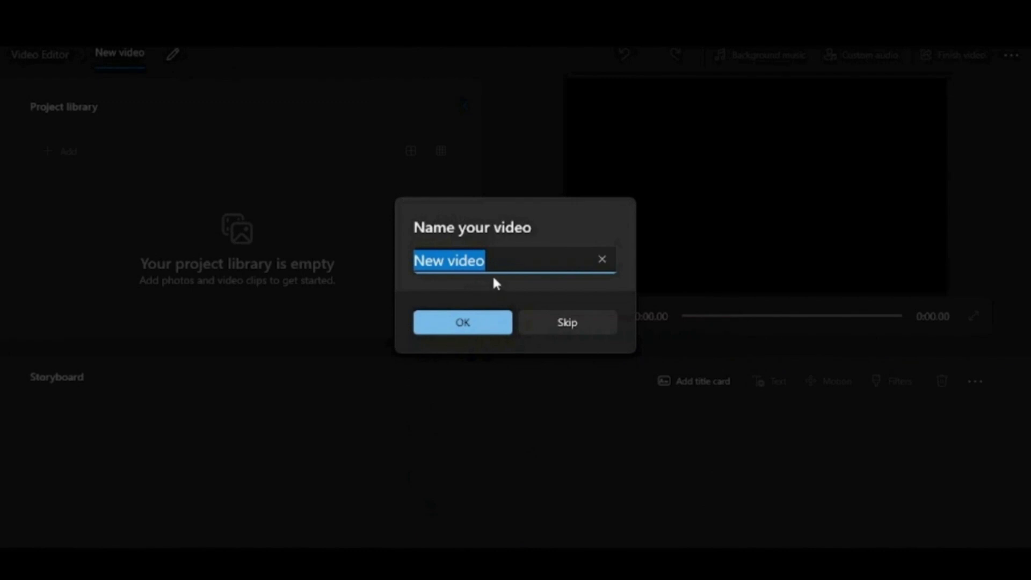
Step: Name the new video project "Edit video" and confirm the name
{"action": "left_click", "coordinate": [502, 269]}
{"action": "key", "text": "BackSpace"}
{"action": "key", "text": "BackSpace"}
{"action": "key", "text": "BackSpace"}
{"action": "key", "text": "BackSpace"}
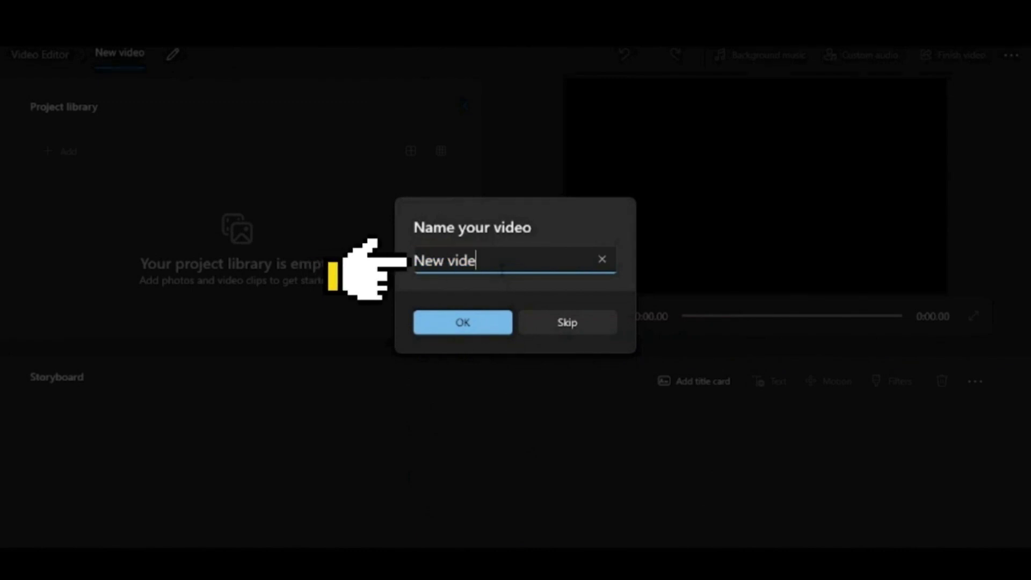
{"action": "key", "text": "BackSpace"}
{"action": "key", "text": "BackSpace"}
{"action": "key", "text": "BackSpace"}
{"action": "key", "text": "BackSpace"}
{"action": "key", "text": "BackSpace"}
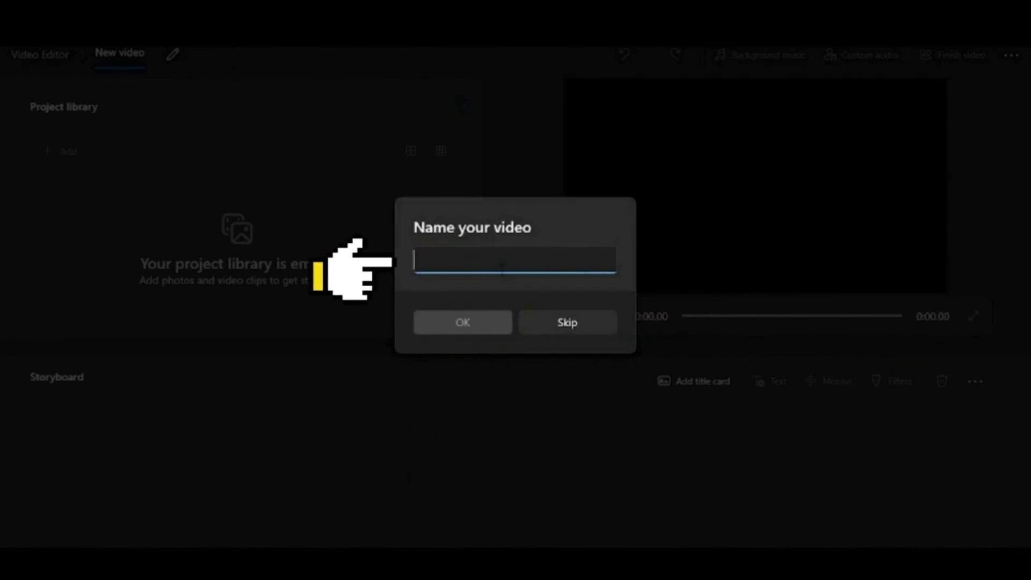
{"action": "type", "text": "Edit "}
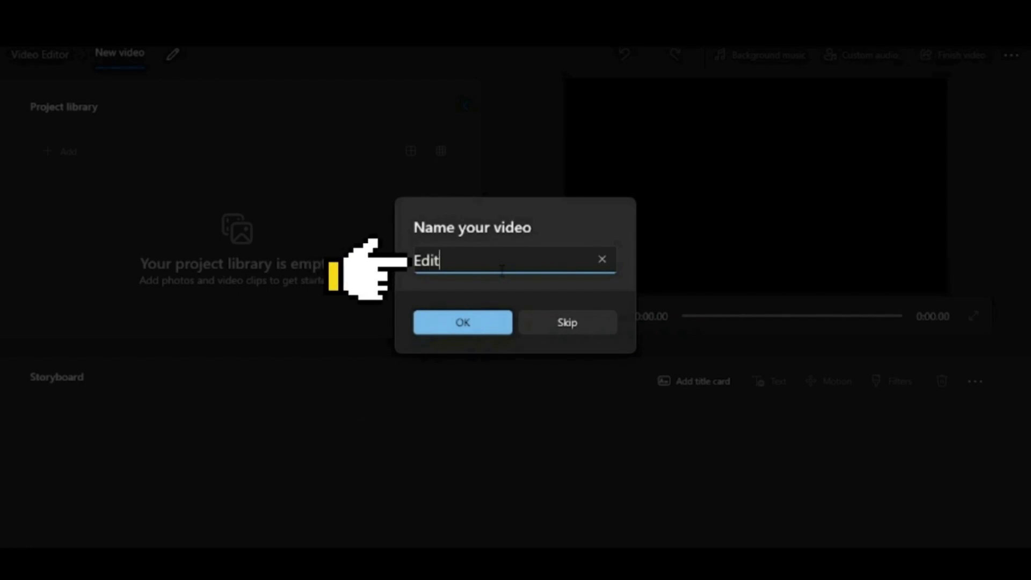
{"action": "type", "text": "video"}
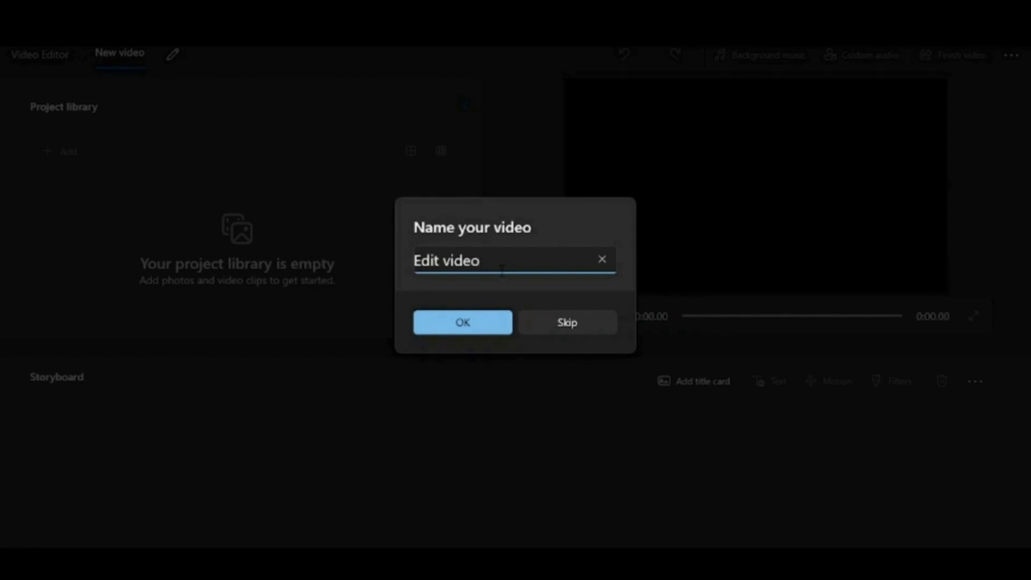
{"action": "left_click", "coordinate": [489, 323]}
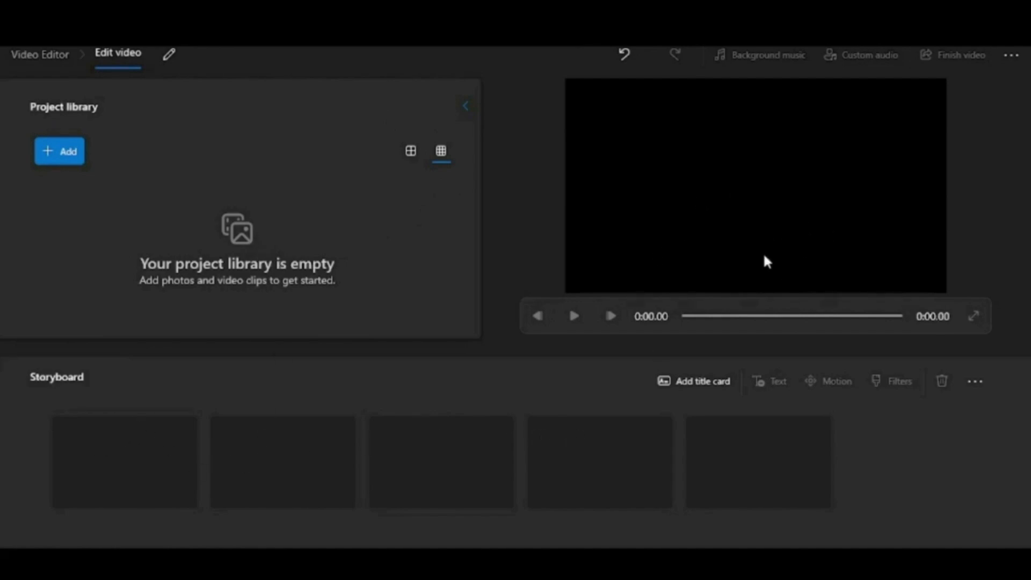
{"action": "left_click", "coordinate": [69, 161]}
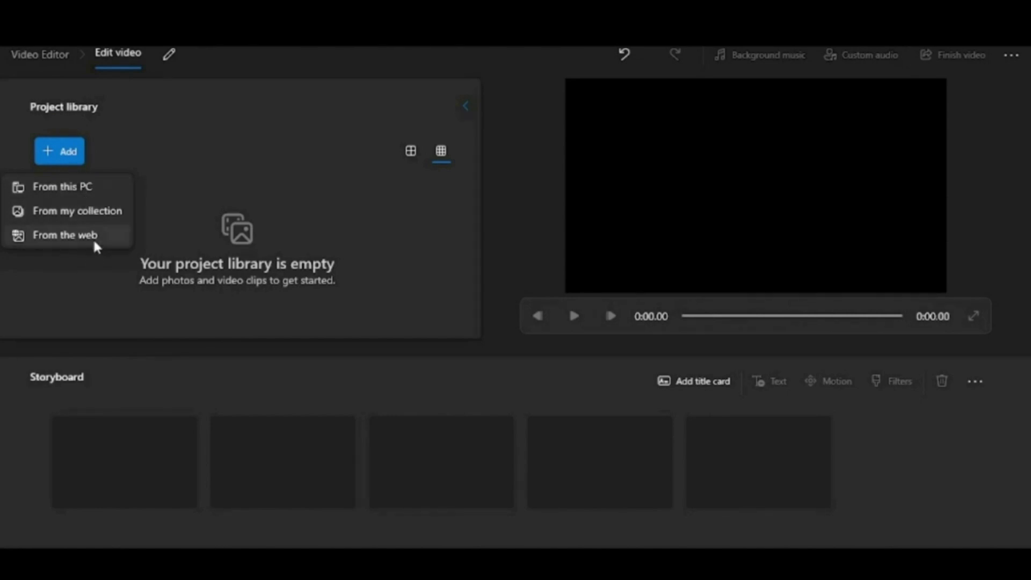
{"action": "left_click", "coordinate": [60, 192]}
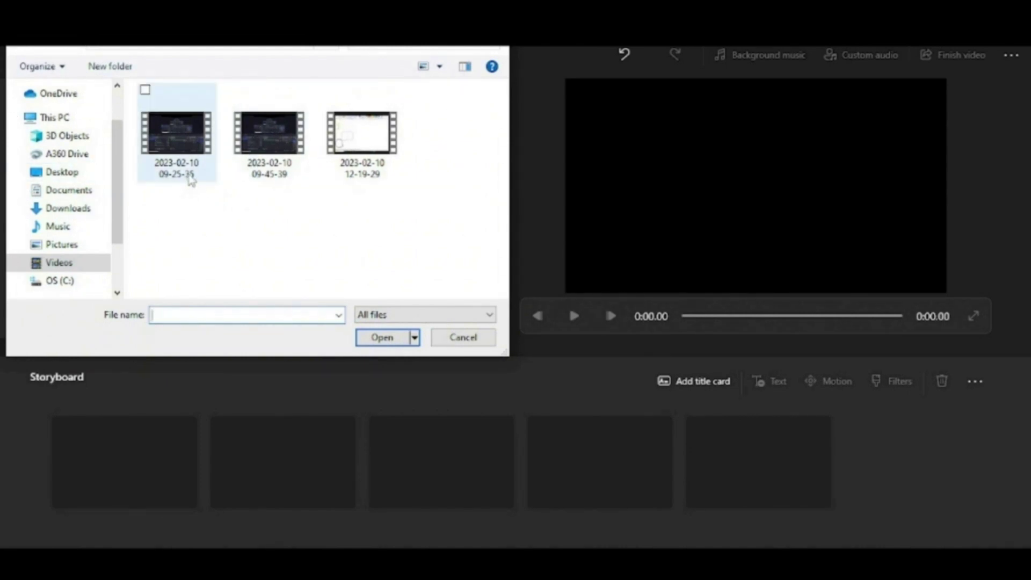
{"action": "left_click", "coordinate": [190, 180]}
{"action": "left_click", "coordinate": [284, 184]}
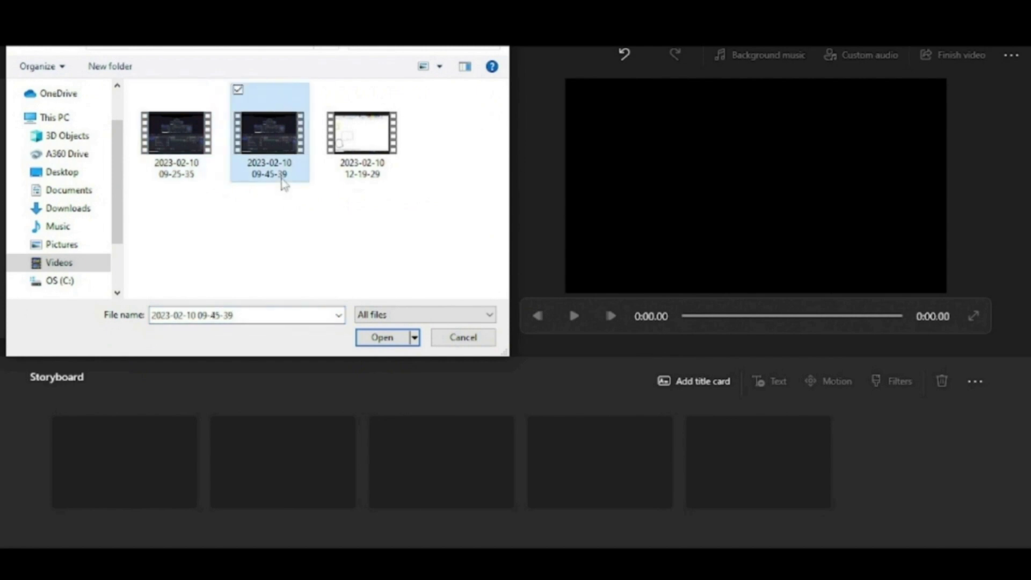
{"action": "left_click", "coordinate": [193, 170]}
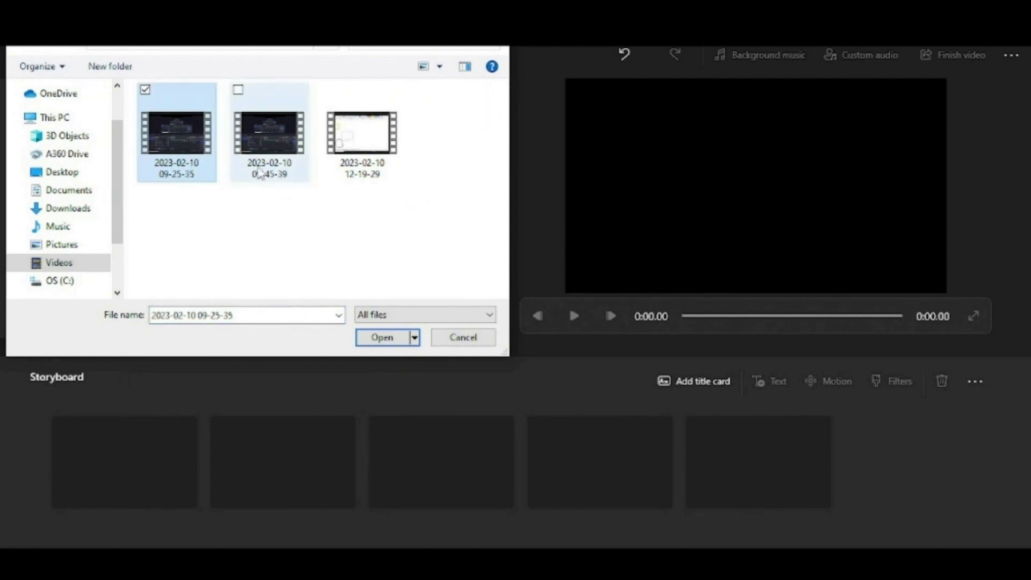
{"action": "left_click", "coordinate": [261, 172], "text": "ctrl"}
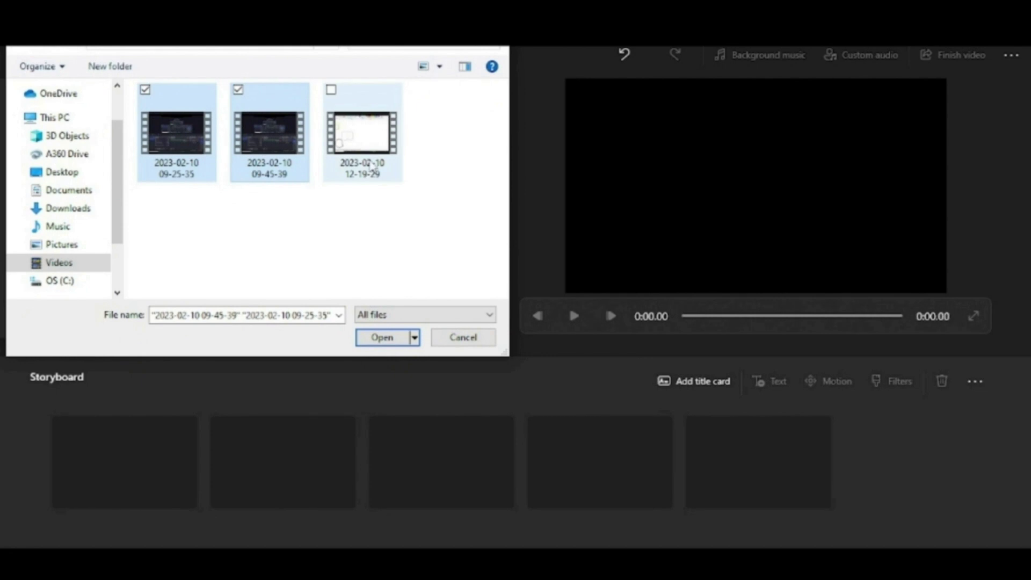
{"action": "left_click", "coordinate": [374, 168], "text": "ctrl"}
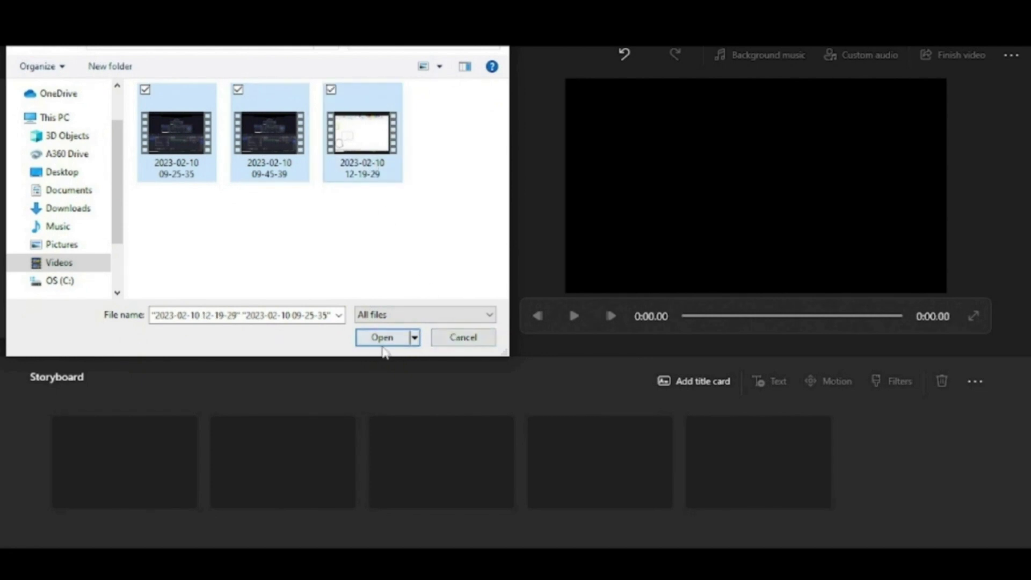
{"action": "left_click", "coordinate": [385, 341]}
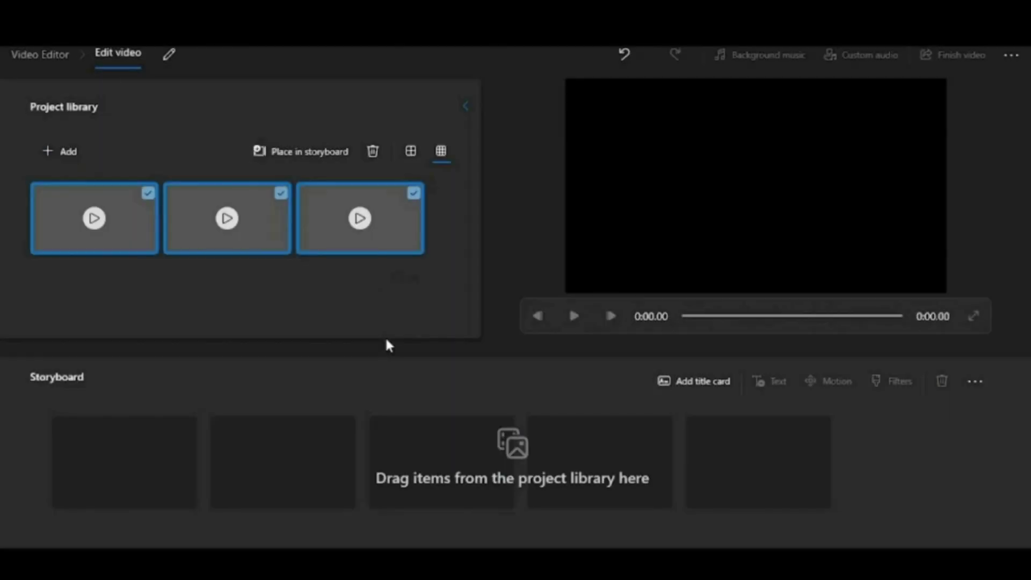
Step: Add the "new end" and "welcome" videos from this PC to the project library
{"action": "left_click", "coordinate": [69, 153]}
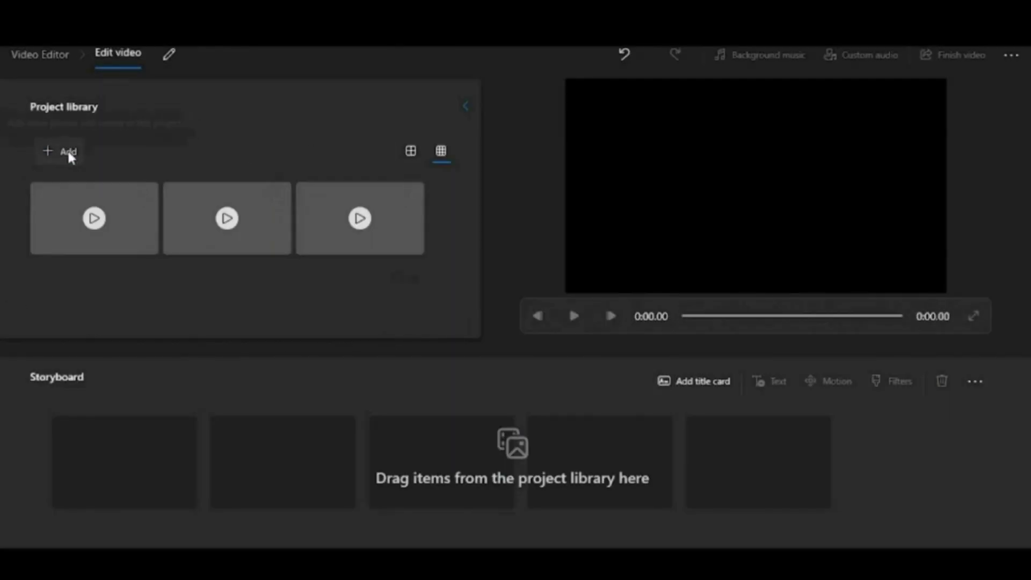
{"action": "left_click", "coordinate": [68, 192]}
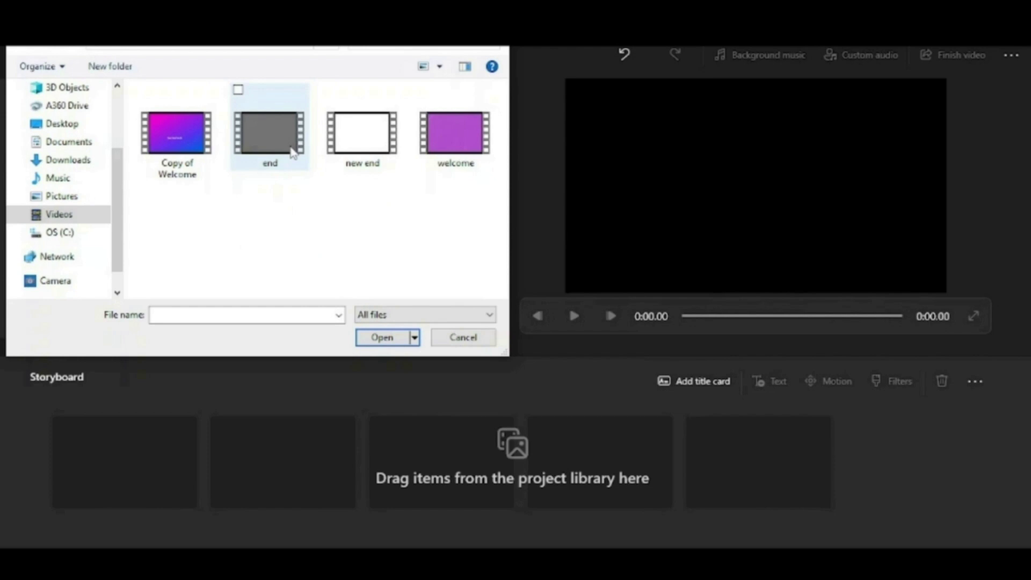
{"action": "left_click", "coordinate": [332, 152]}
{"action": "left_click", "coordinate": [467, 129], "text": "ctrl"}
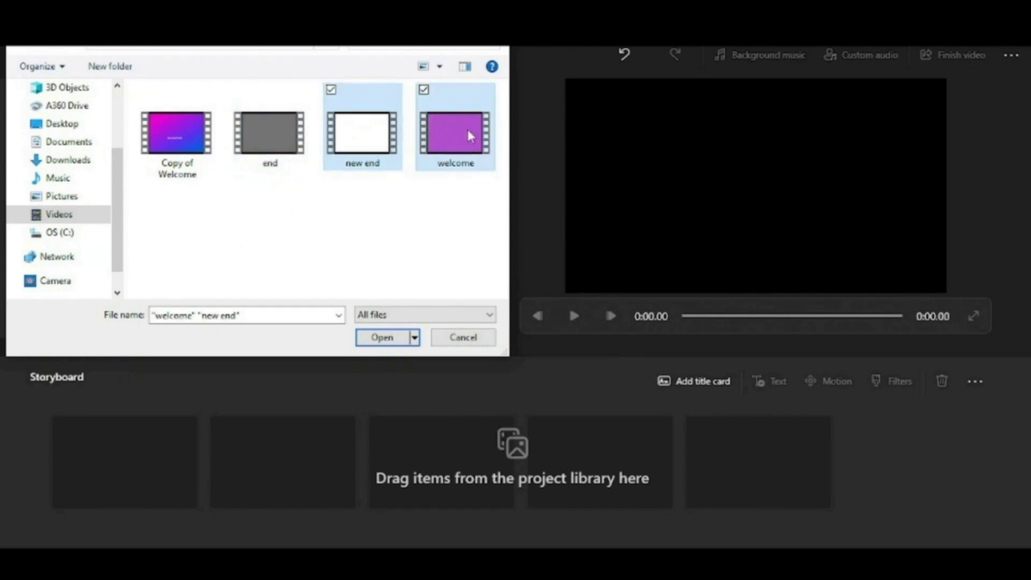
{"action": "left_click", "coordinate": [382, 337]}
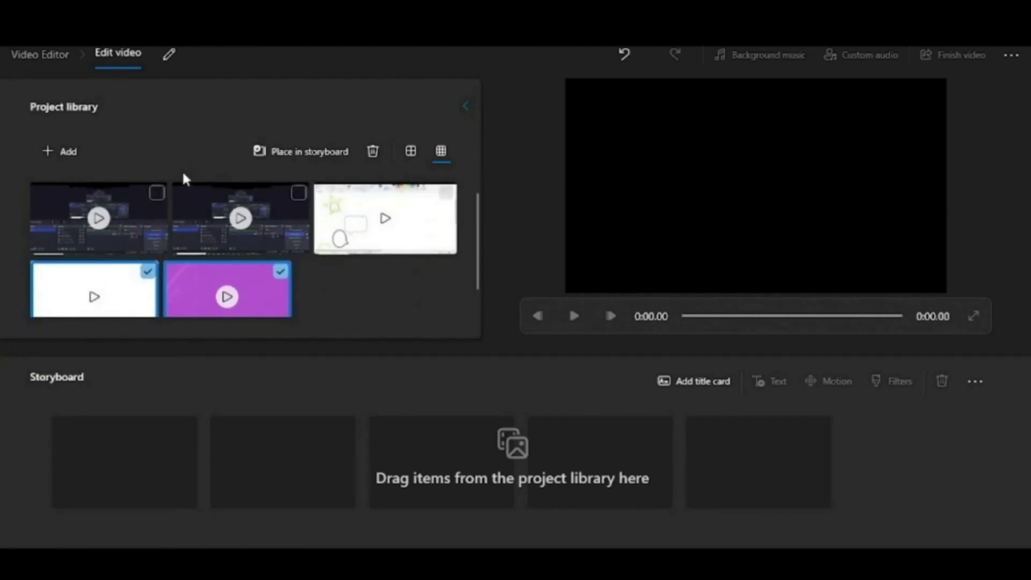
Step: Place all five library clips in the storyboard, with the 7:57 clip first and the plain white clip last
{"action": "left_click", "coordinate": [157, 193], "text": "shift"}
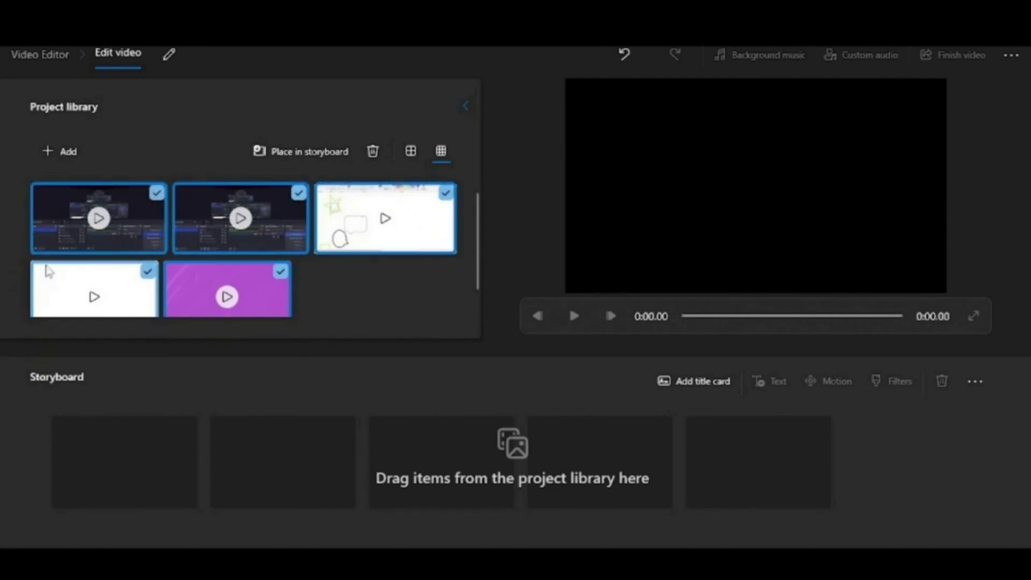
{"action": "left_click_drag", "start_coordinate": [65, 223], "coordinate": [215, 505]}
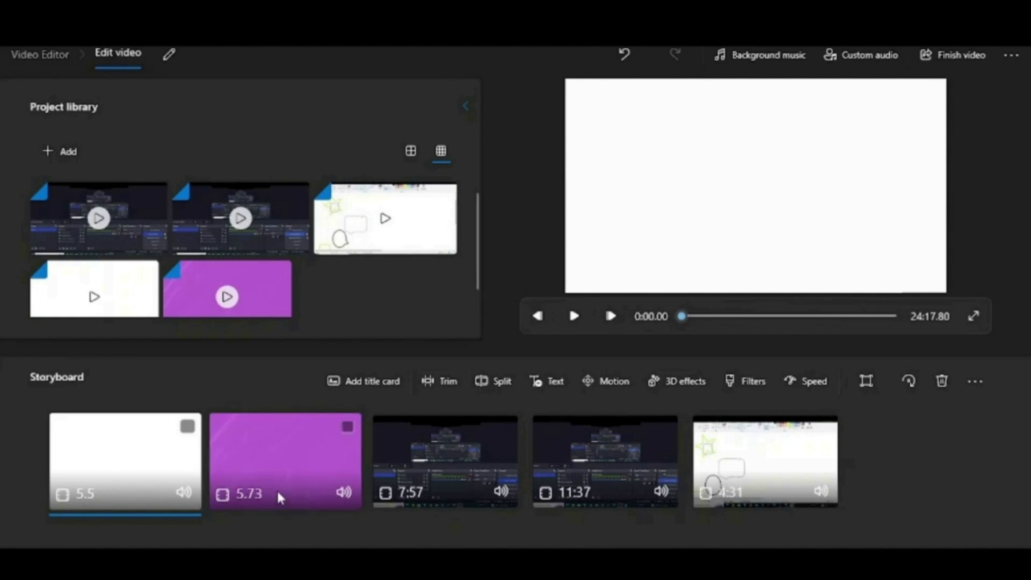
{"action": "left_click_drag", "start_coordinate": [453, 472], "coordinate": [120, 488]}
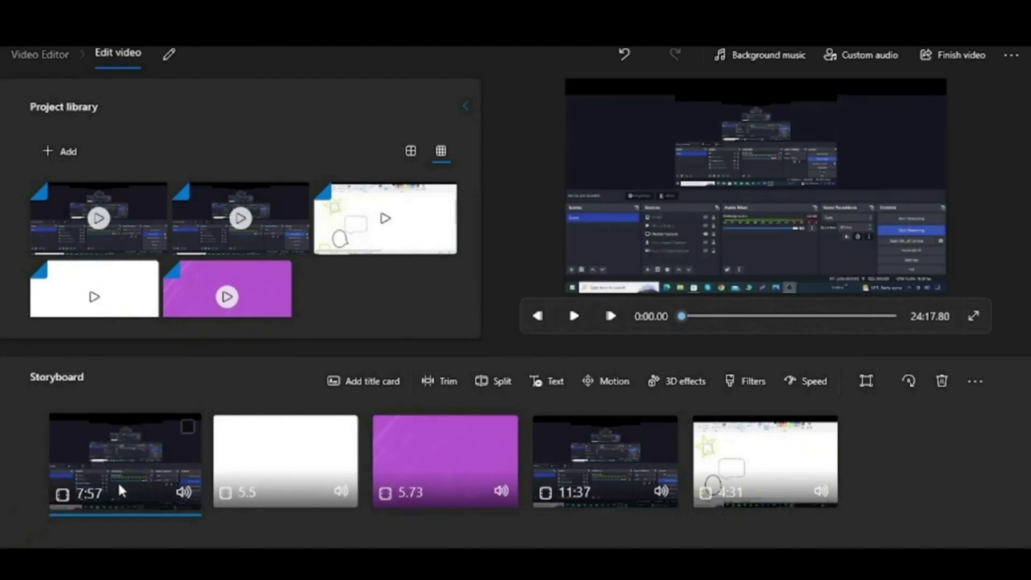
{"action": "left_click_drag", "start_coordinate": [320, 473], "coordinate": [803, 481]}
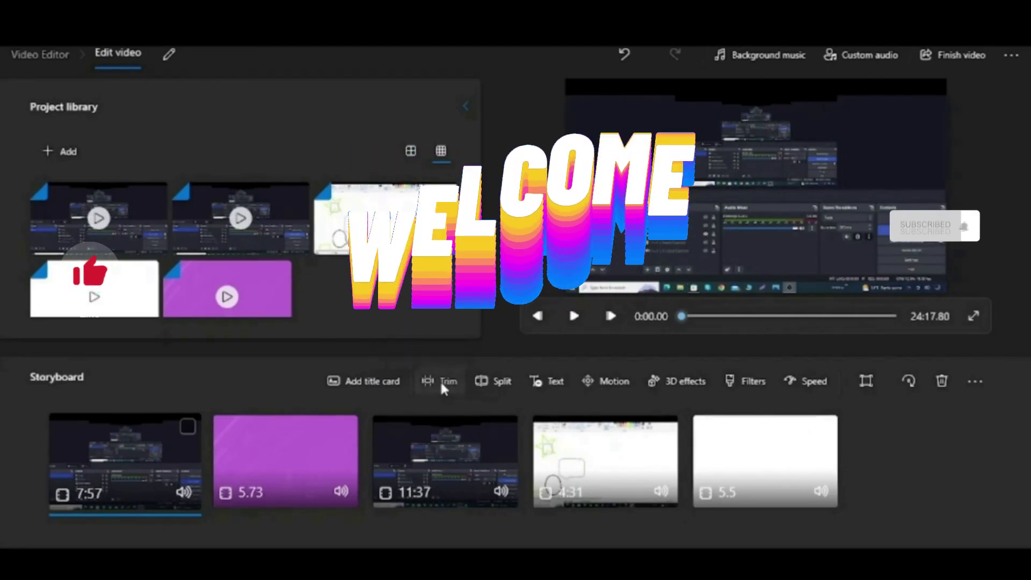
Step: Preview the first storyboard clip in Trim and set its start point to 0:36.70
{"action": "left_click", "coordinate": [440, 379]}
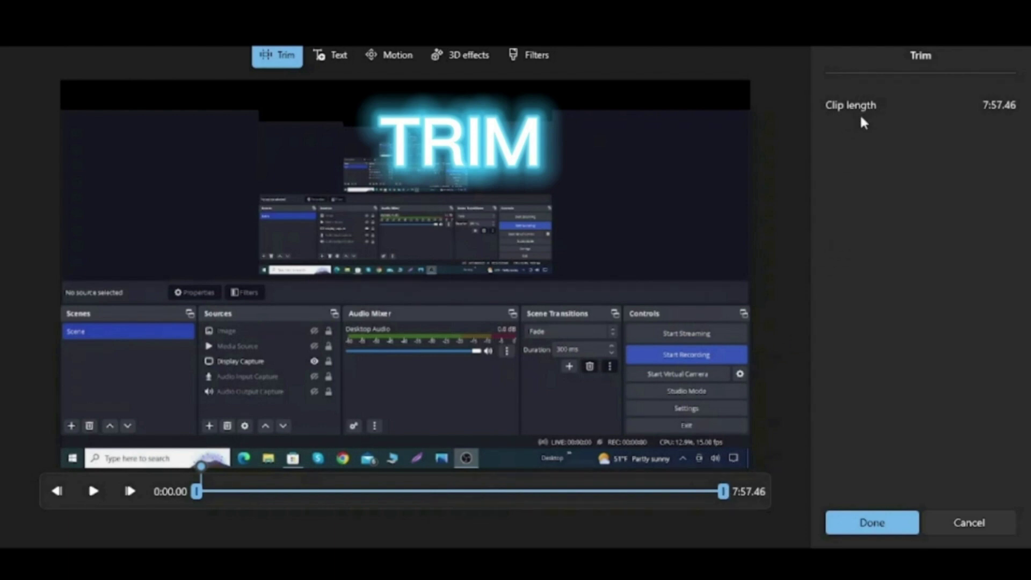
{"action": "left_click", "coordinate": [92, 495]}
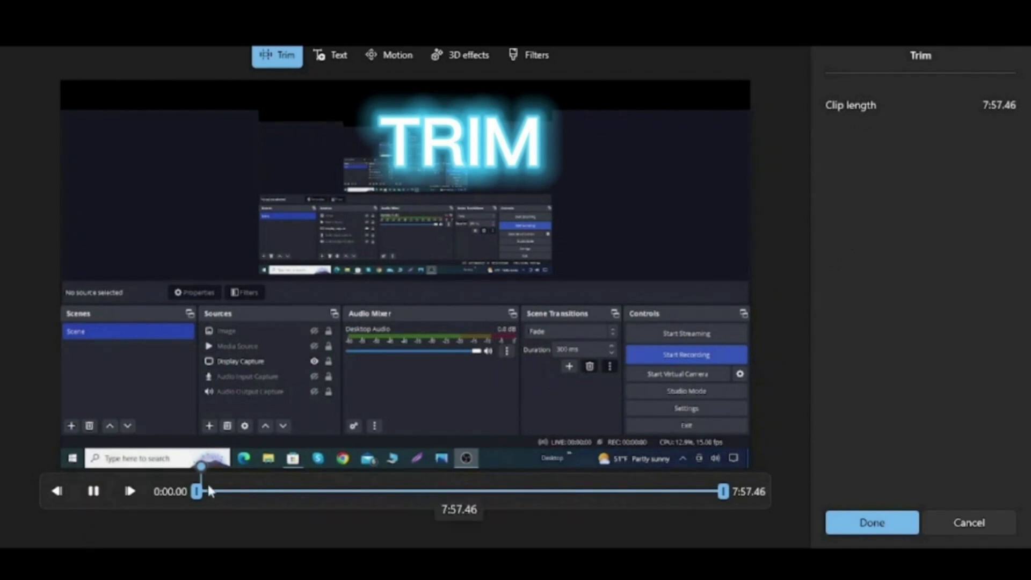
{"action": "left_click_drag", "start_coordinate": [203, 465], "coordinate": [228, 476]}
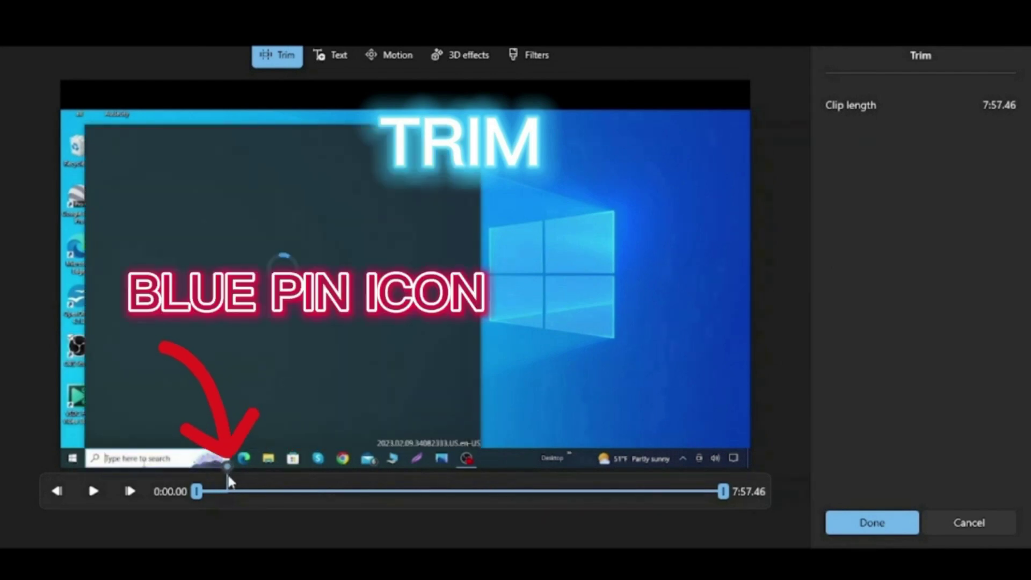
{"action": "left_click_drag", "start_coordinate": [228, 480], "coordinate": [262, 486]}
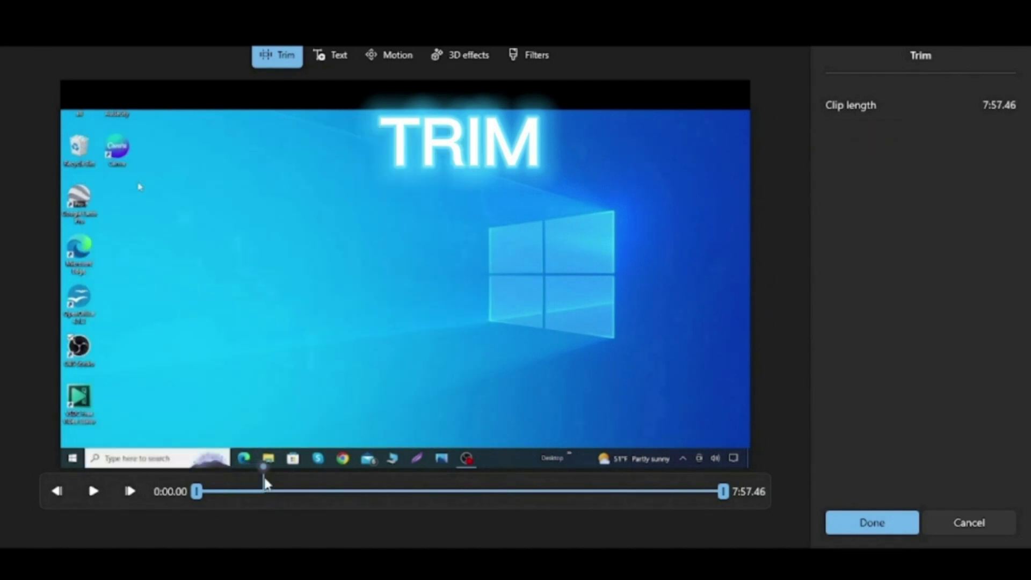
{"action": "key", "text": "space"}
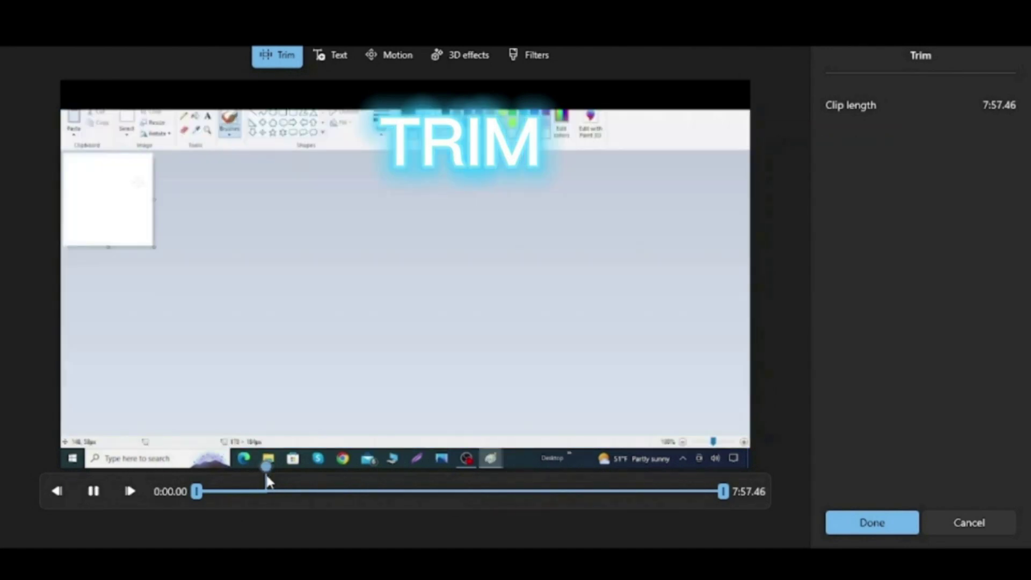
{"action": "left_click", "coordinate": [197, 490]}
{"action": "left_click_drag", "start_coordinate": [197, 492], "coordinate": [236, 500]}
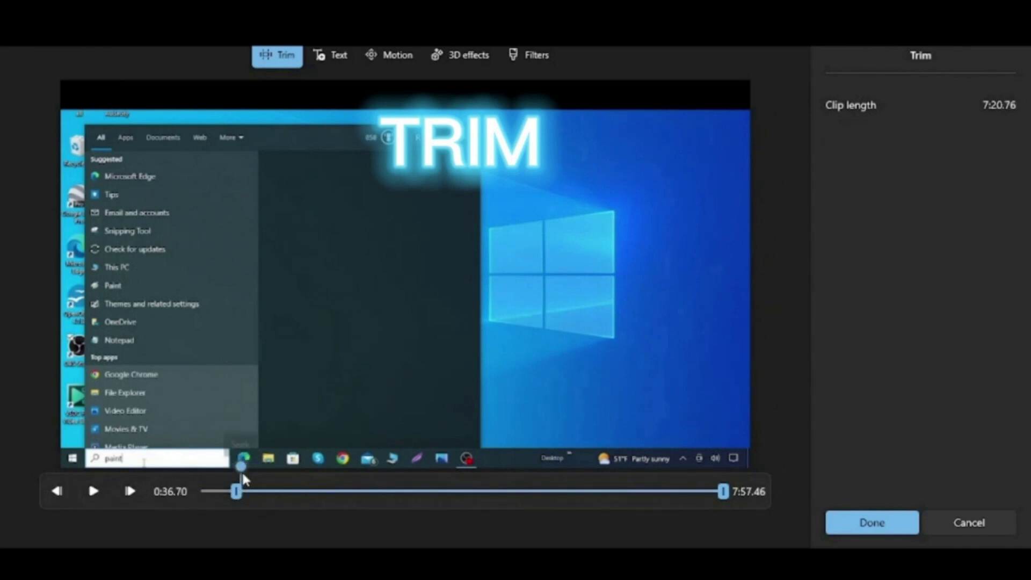
Step: Set the first clip's trim end point to 7:45.36, preview the kept range and apply the trim
{"action": "mouse_move", "coordinate": [246, 469]}
{"action": "left_mouse_down"}
{"action": "mouse_move", "coordinate": [453, 493]}
{"action": "mouse_move", "coordinate": [575, 466]}
{"action": "mouse_move", "coordinate": [483, 502]}
{"action": "mouse_move", "coordinate": [513, 486]}
{"action": "mouse_move", "coordinate": [655, 478]}
{"action": "mouse_move", "coordinate": [658, 466]}
{"action": "mouse_move", "coordinate": [696, 469]}
{"action": "mouse_move", "coordinate": [724, 491]}
{"action": "mouse_move", "coordinate": [700, 462]}
{"action": "left_mouse_up"}
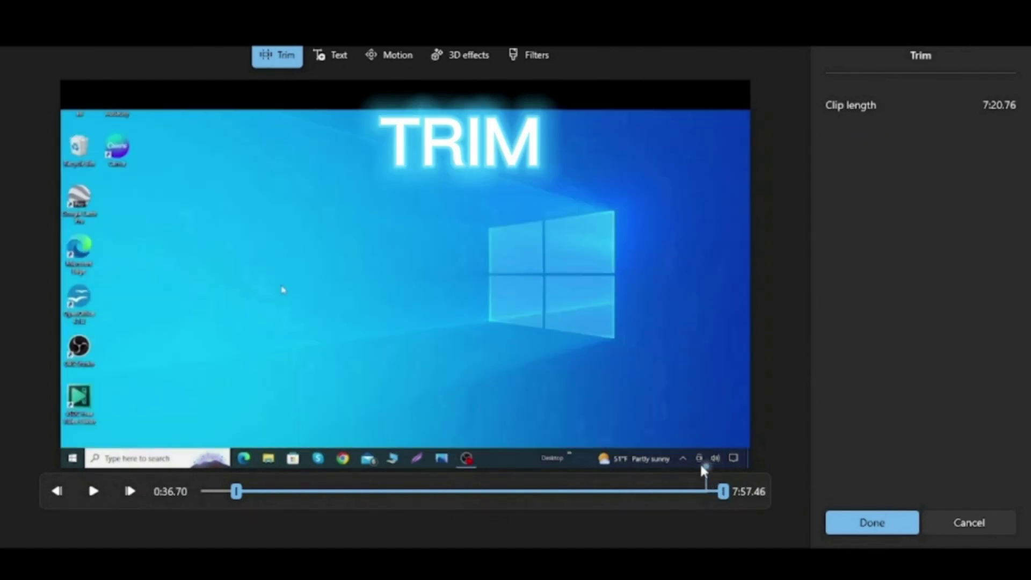
{"action": "left_click_drag", "start_coordinate": [725, 496], "coordinate": [718, 497]}
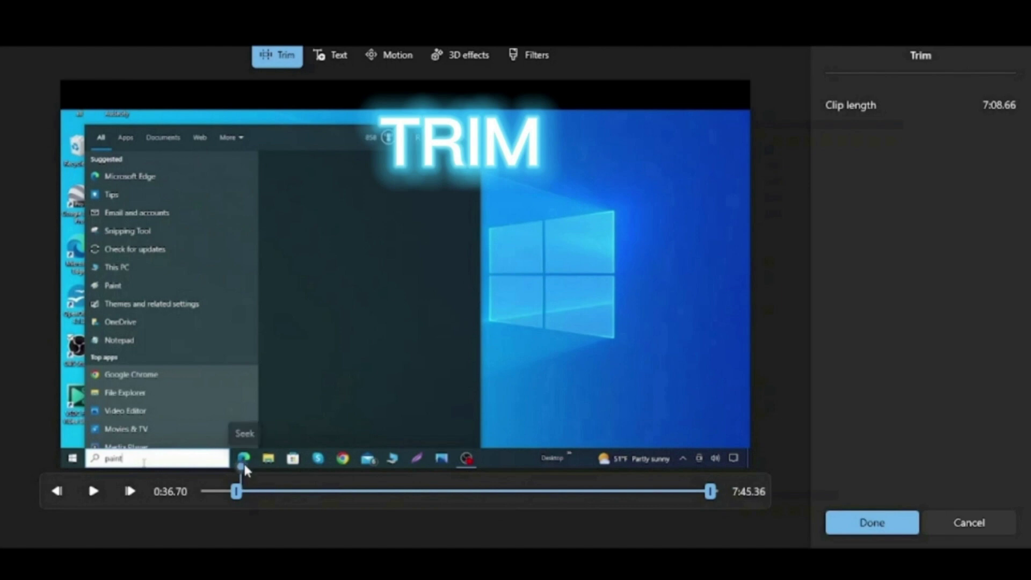
{"action": "mouse_move", "coordinate": [243, 463]}
{"action": "left_mouse_down"}
{"action": "mouse_move", "coordinate": [362, 483]}
{"action": "mouse_move", "coordinate": [486, 478]}
{"action": "mouse_move", "coordinate": [586, 495]}
{"action": "mouse_move", "coordinate": [702, 479]}
{"action": "mouse_move", "coordinate": [705, 468]}
{"action": "left_mouse_up"}
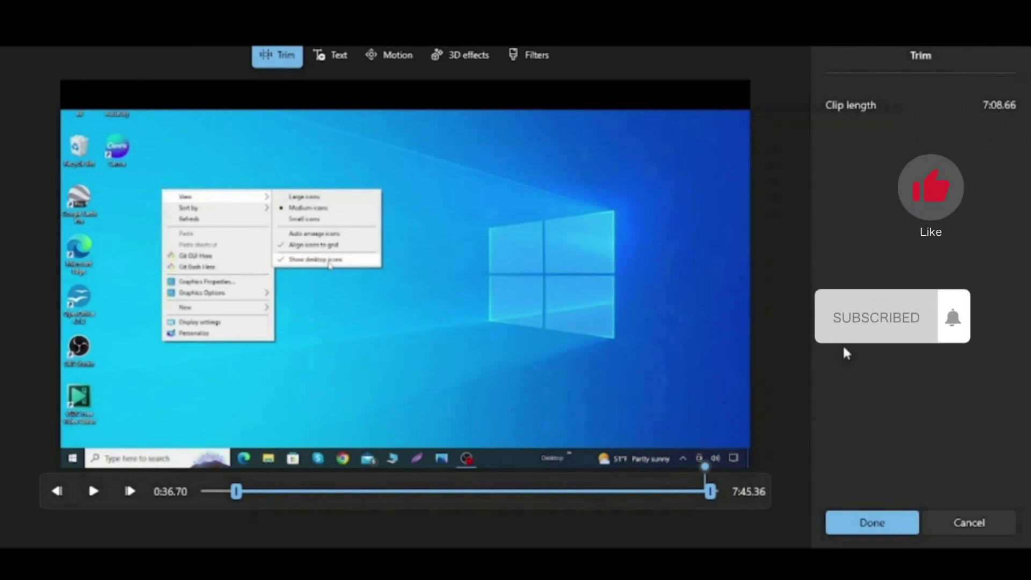
{"action": "left_click", "coordinate": [836, 527]}
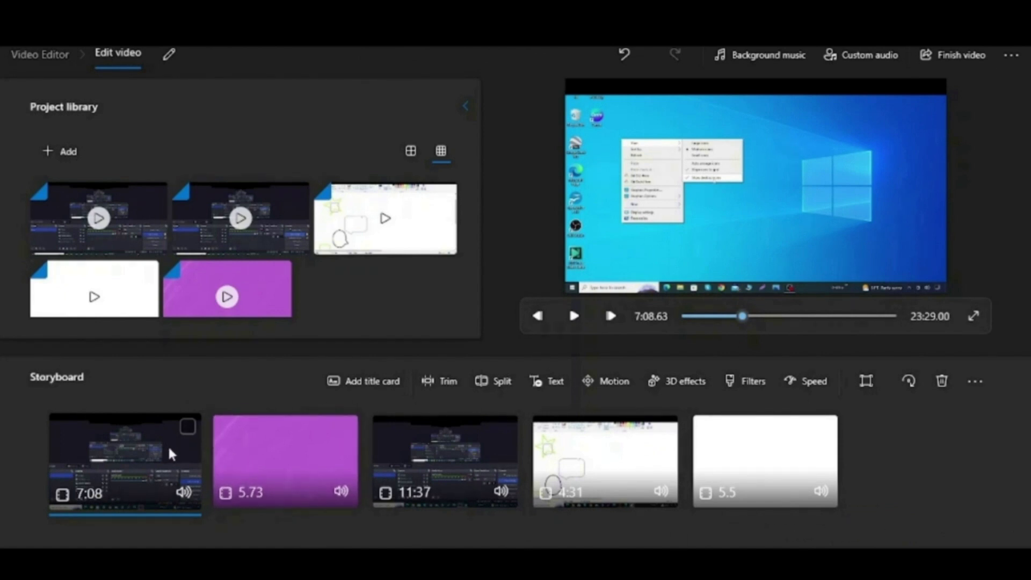
Step: Split the first storyboard clip at 4:55.96
{"action": "left_click", "coordinate": [500, 388]}
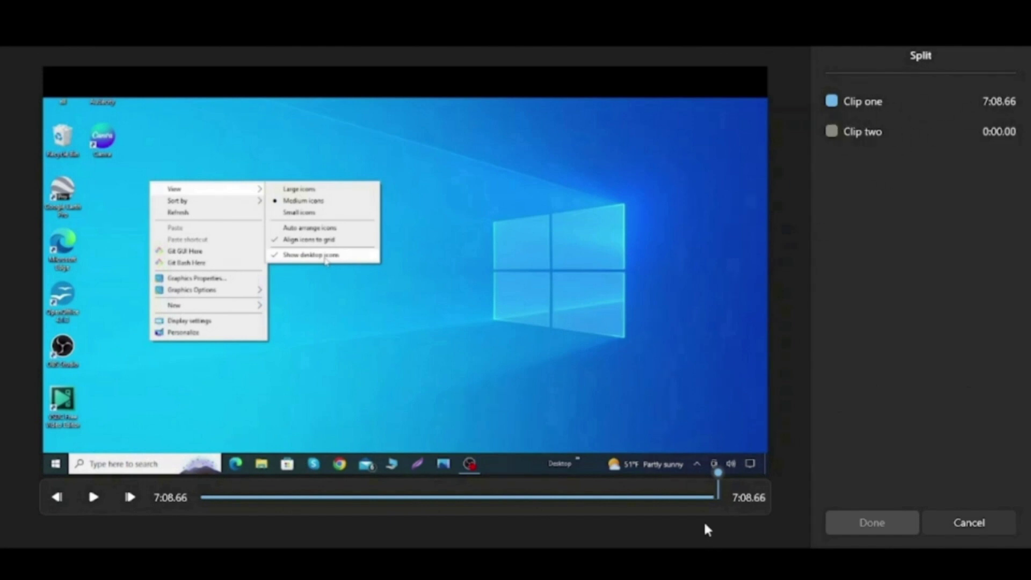
{"action": "mouse_move", "coordinate": [719, 473]}
{"action": "left_mouse_down"}
{"action": "mouse_move", "coordinate": [350, 487]}
{"action": "mouse_move", "coordinate": [560, 506]}
{"action": "left_mouse_up"}
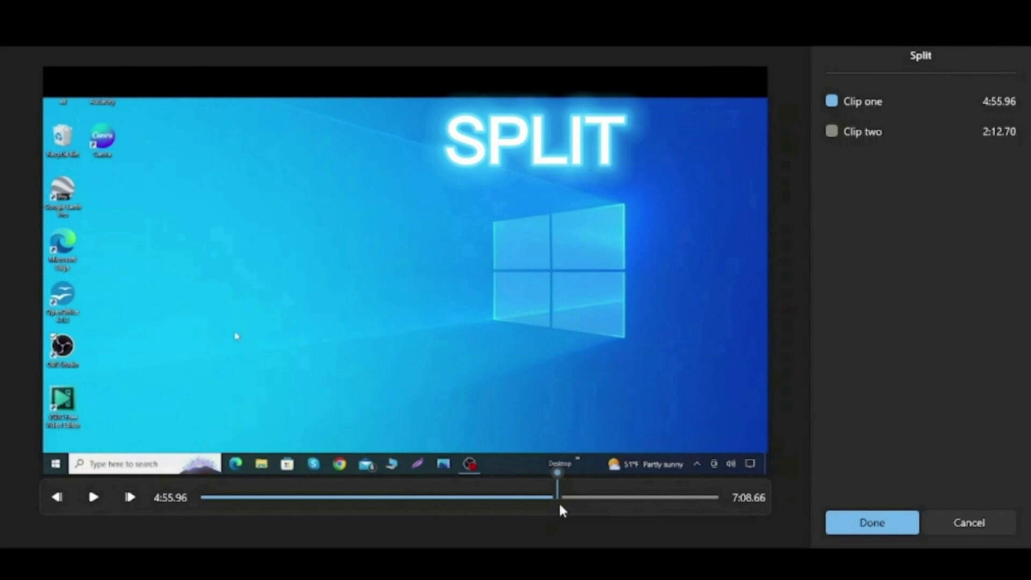
{"action": "left_click", "coordinate": [884, 519]}
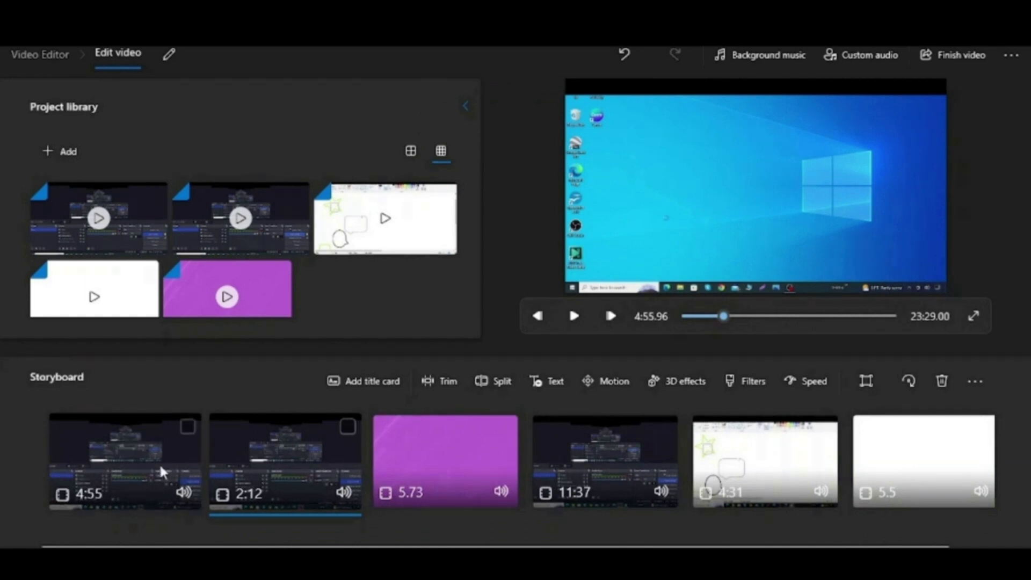
Step: Add a title card between the two split parts of the first clip and replace its text with "Split"
{"action": "left_click", "coordinate": [365, 390]}
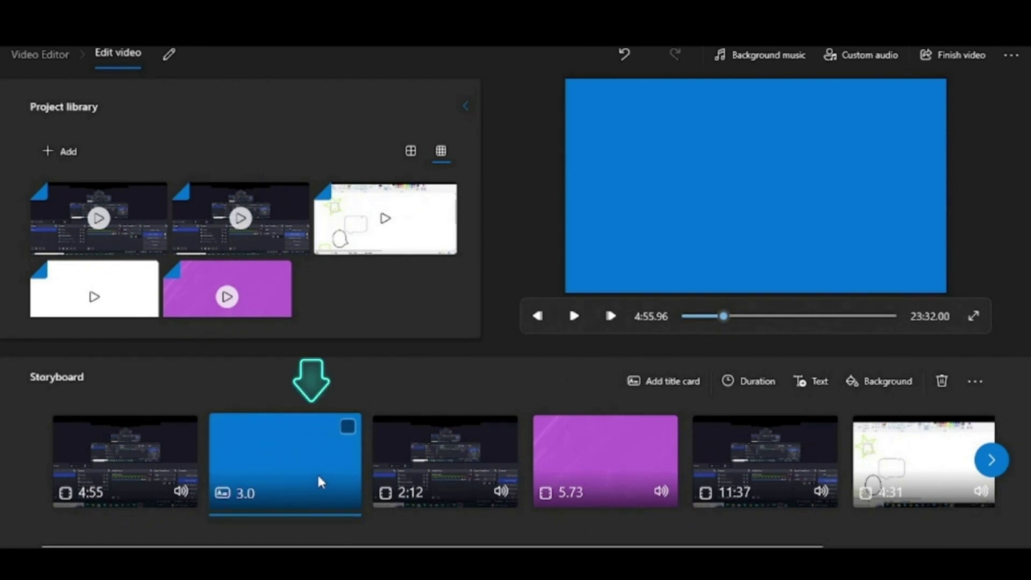
{"action": "left_click", "coordinate": [349, 428]}
{"action": "right_click", "coordinate": [335, 446]}
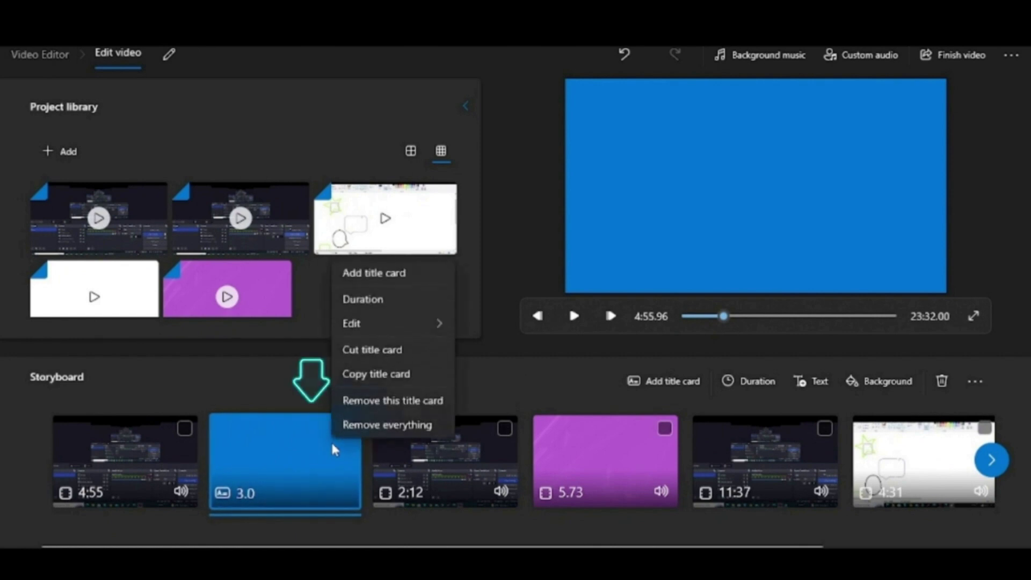
{"action": "mouse_move", "coordinate": [393, 334]}
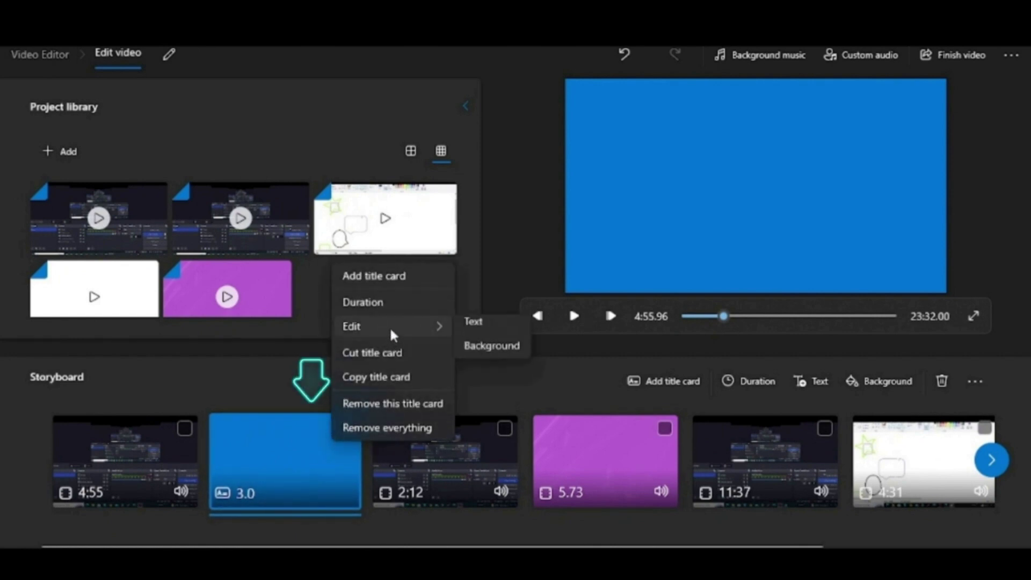
{"action": "left_click", "coordinate": [497, 323]}
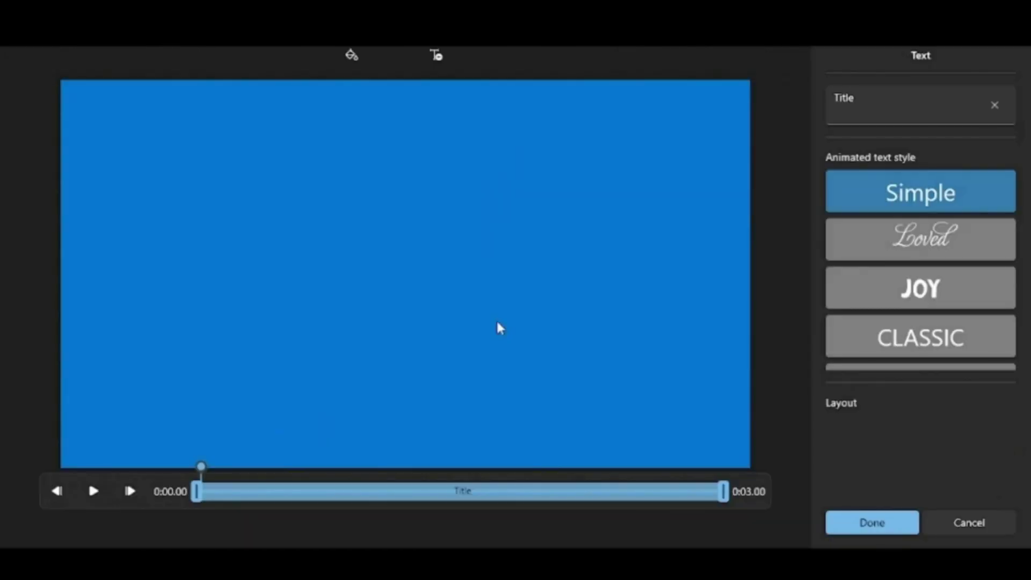
{"action": "key", "text": "BackSpace"}
{"action": "key", "text": "BackSpace"}
{"action": "key", "text": "BackSpace"}
{"action": "key", "text": "BackSpace"}
{"action": "key", "text": "BackSpace"}
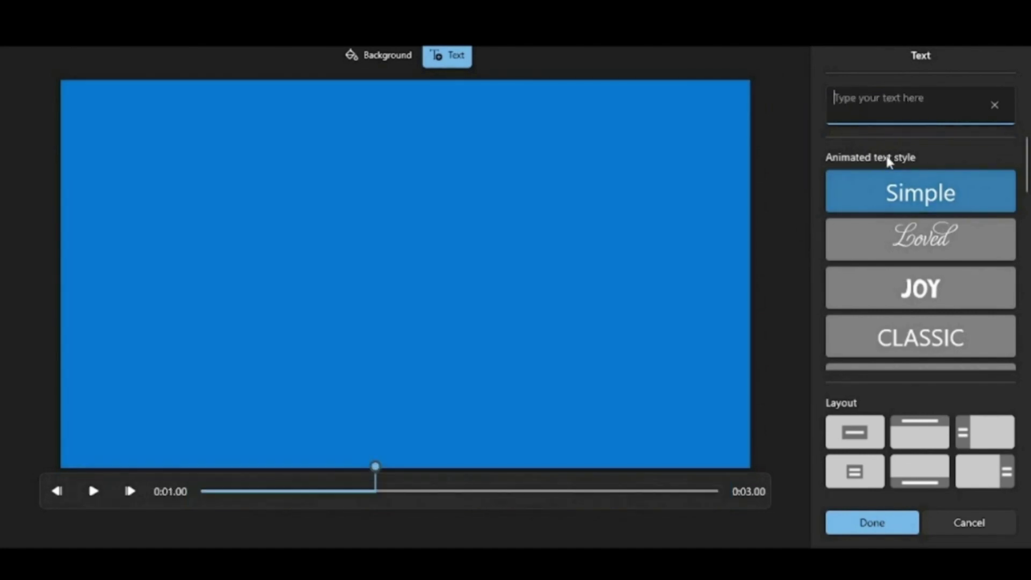
{"action": "type", "text": "Split"}
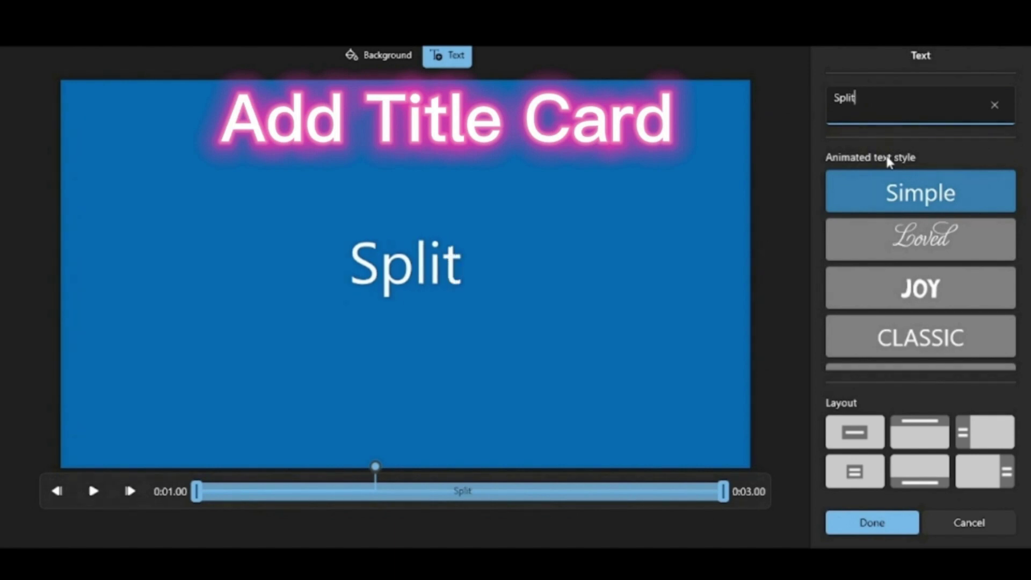
Step: Try the Joy and Classic animated text styles on the title card and apply Adventure
{"action": "left_click", "coordinate": [890, 285]}
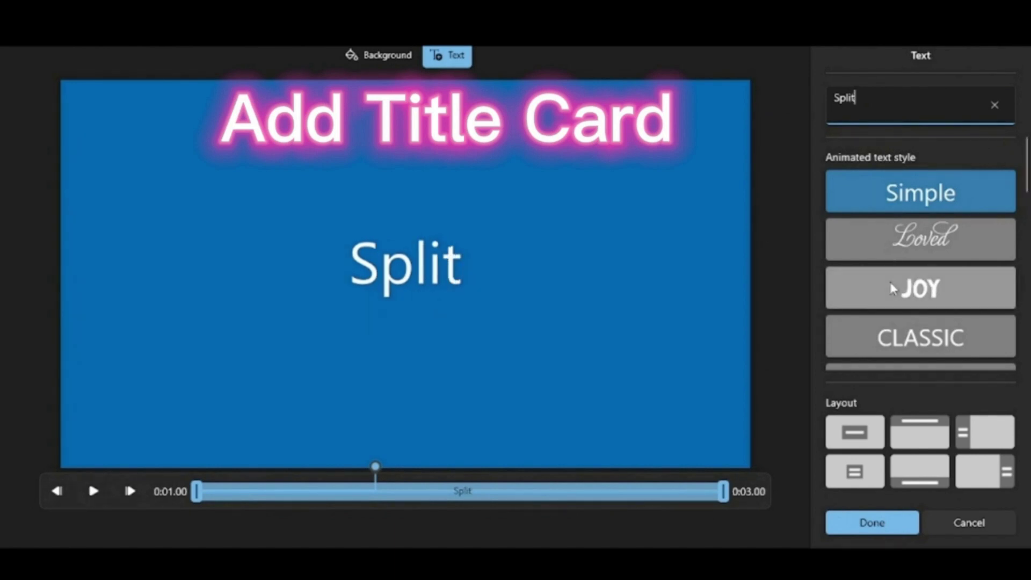
{"action": "scroll", "coordinate": [888, 279], "scroll_direction": "down", "scroll_amount": 2}
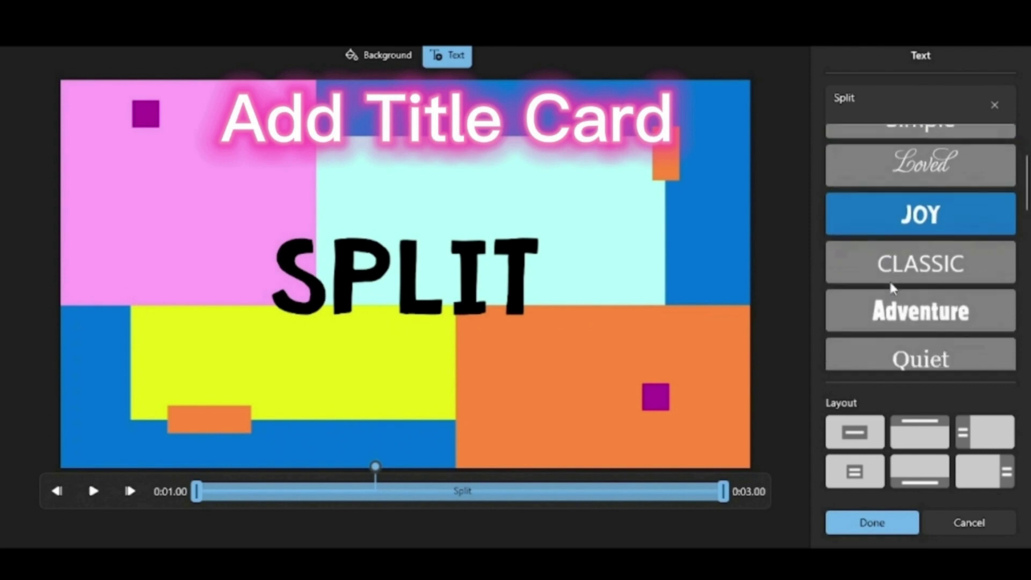
{"action": "left_click", "coordinate": [894, 275]}
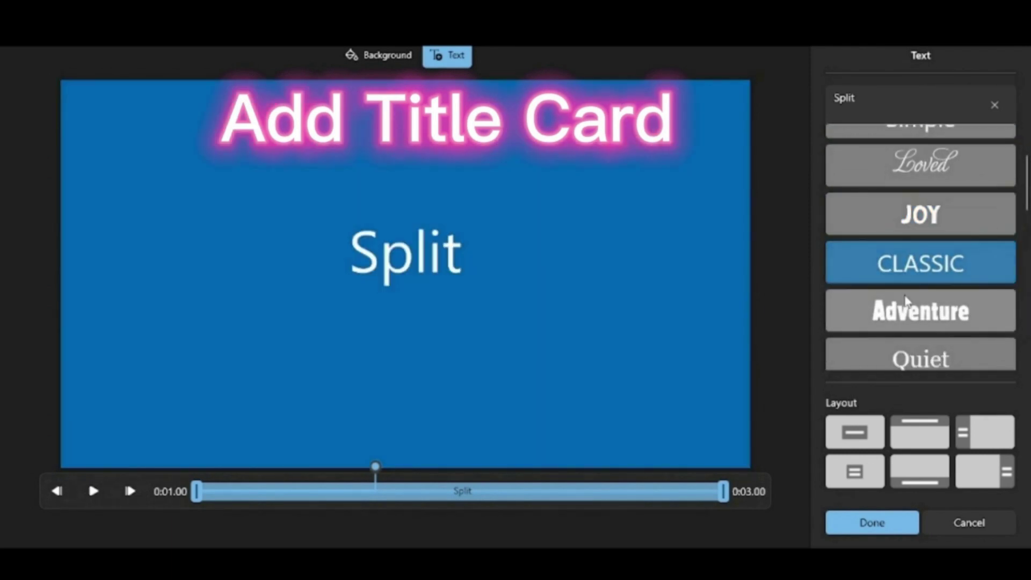
{"action": "left_click", "coordinate": [906, 298]}
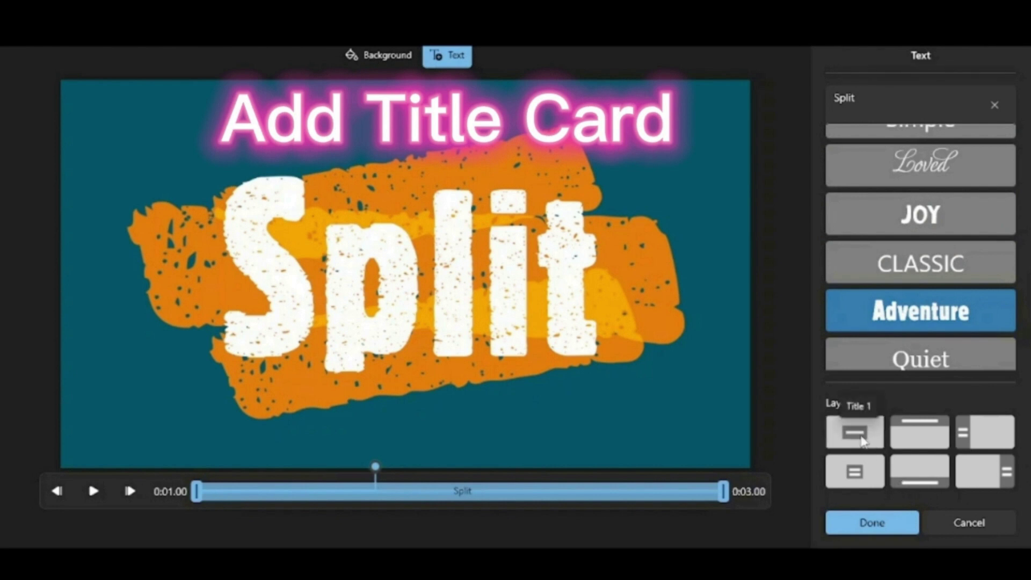
Step: Try the top, left, right and bottom layouts for the title, apply the centered Title 1 layout and save the card
{"action": "left_click", "coordinate": [922, 447]}
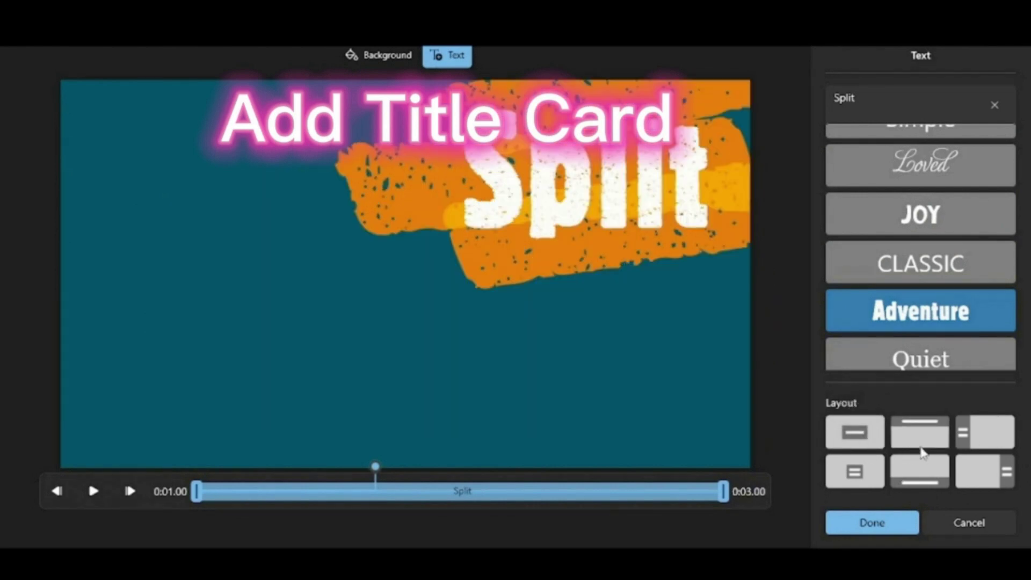
{"action": "left_click", "coordinate": [991, 435]}
{"action": "left_click", "coordinate": [981, 490]}
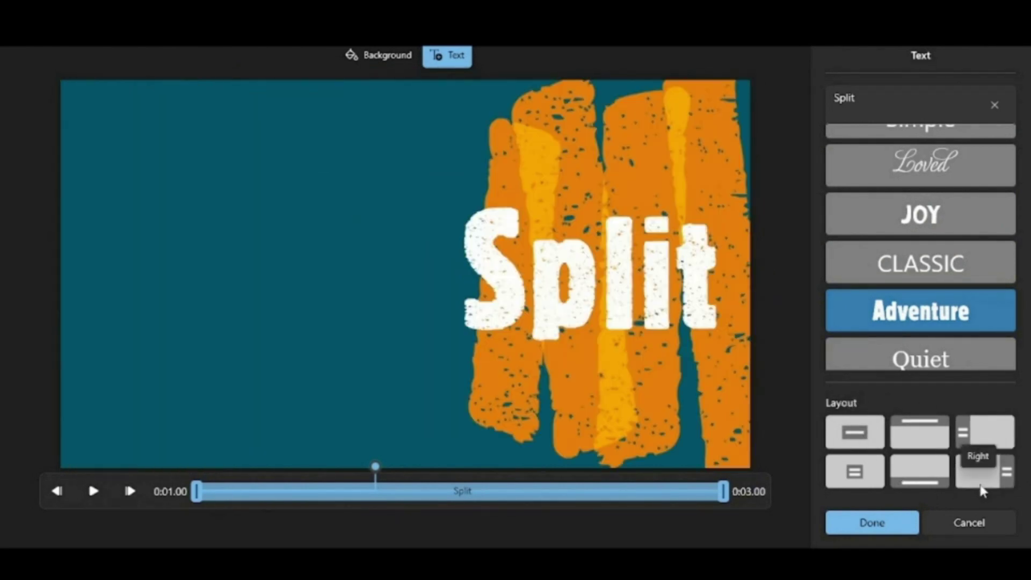
{"action": "left_click", "coordinate": [918, 481]}
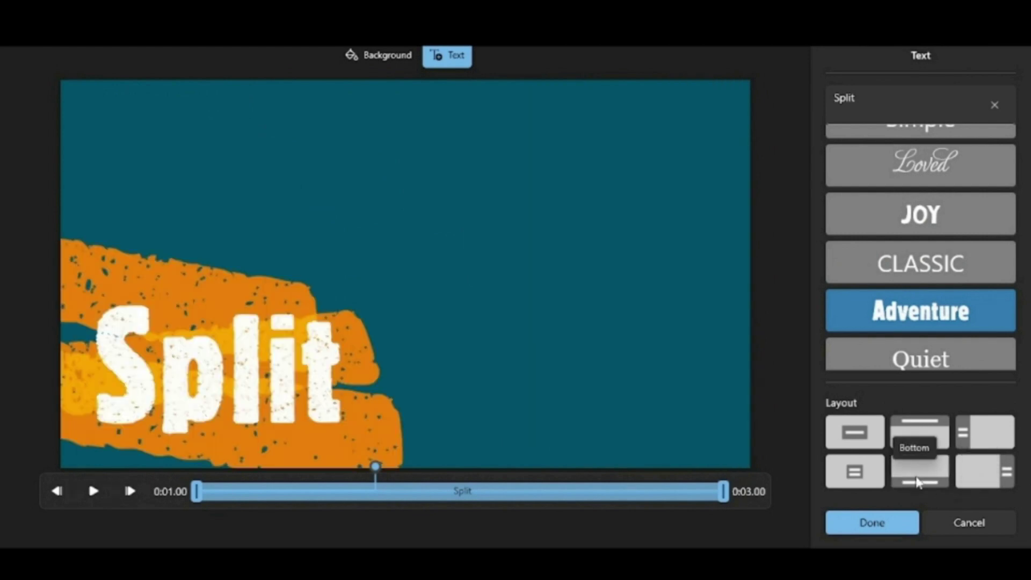
{"action": "left_click", "coordinate": [934, 450]}
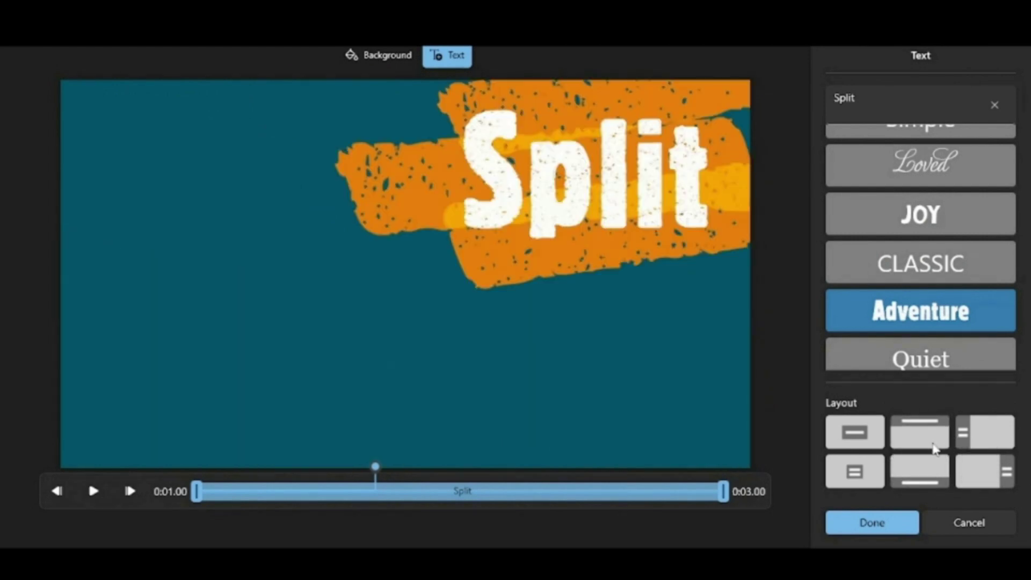
{"action": "left_click", "coordinate": [878, 445]}
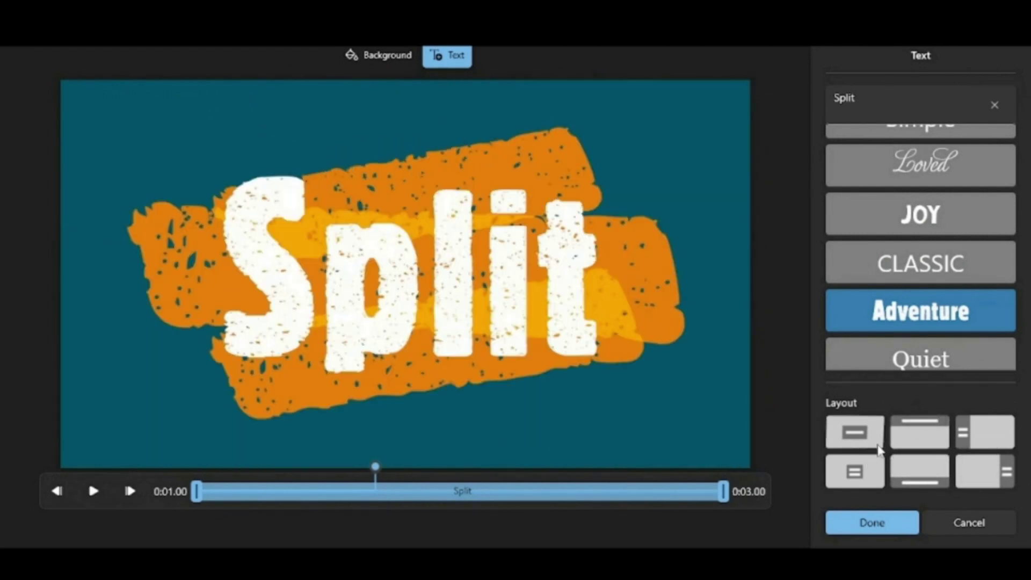
{"action": "left_click", "coordinate": [883, 526]}
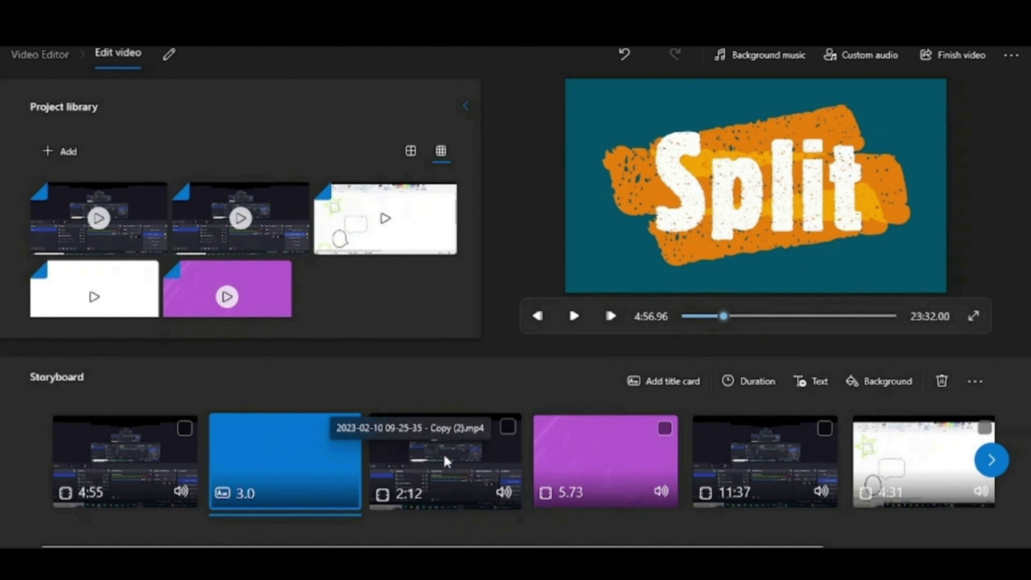
Step: Select only the 2:12 clip in the storyboard, with the title card deselected, and open its text editor
{"action": "left_click", "coordinate": [443, 452]}
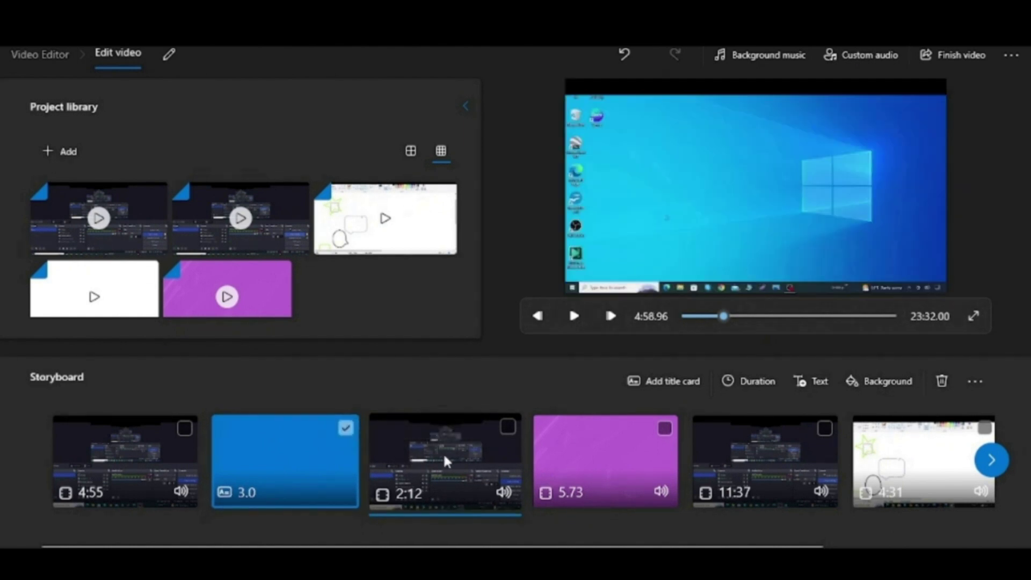
{"action": "left_click", "coordinate": [508, 428]}
{"action": "right_click", "coordinate": [510, 430]}
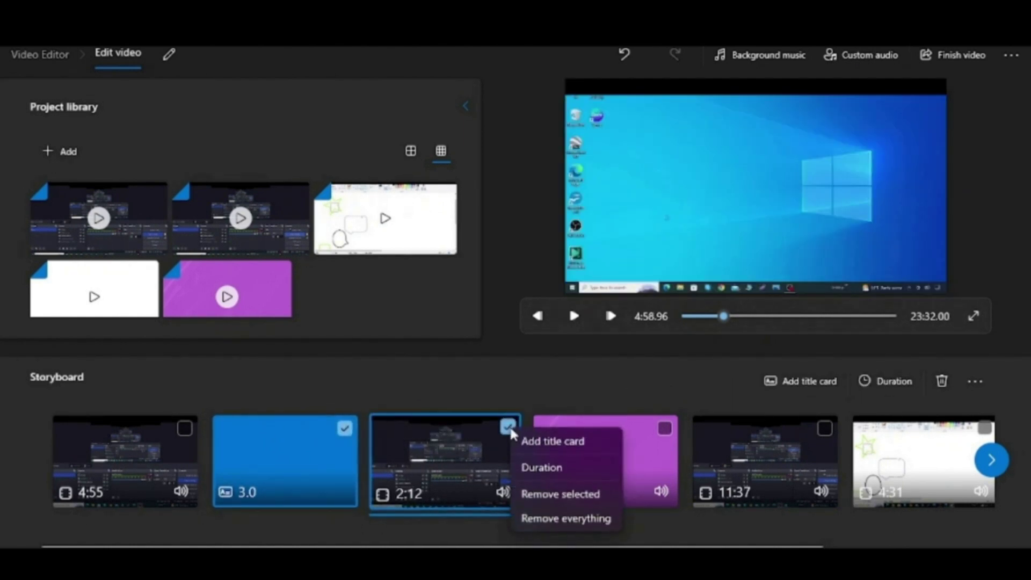
{"action": "left_click", "coordinate": [480, 444]}
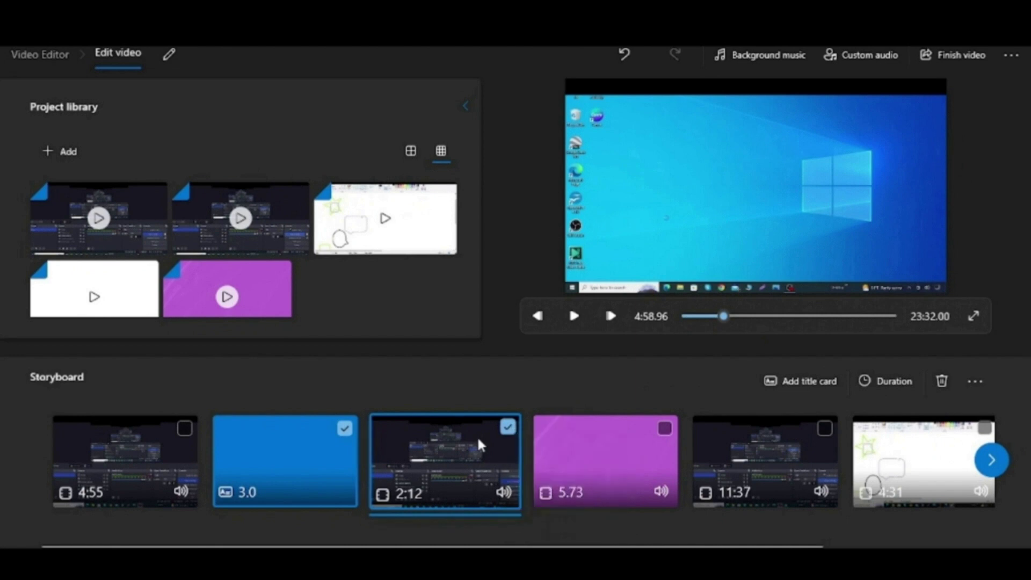
{"action": "left_click", "coordinate": [344, 428]}
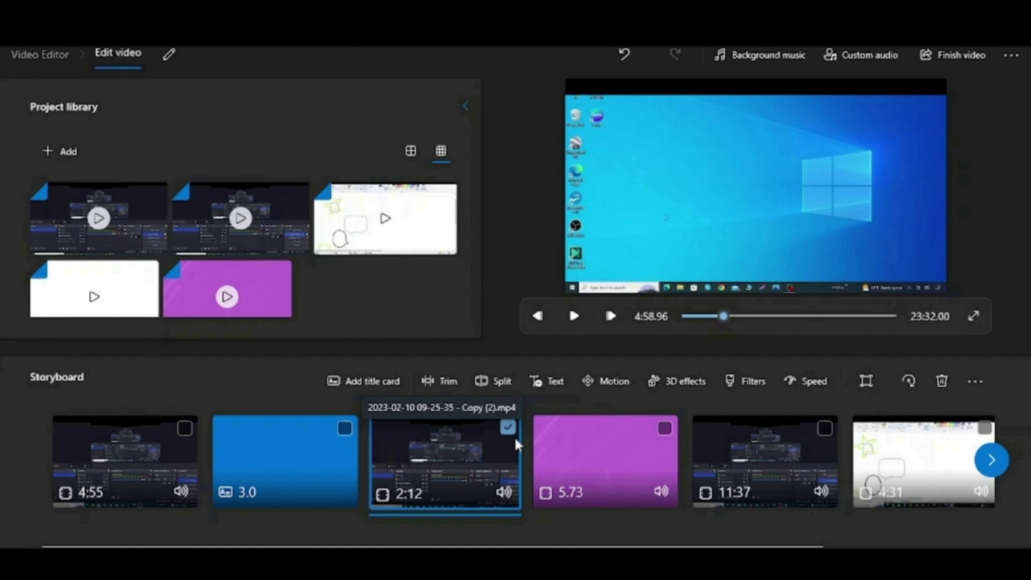
{"action": "left_click", "coordinate": [567, 387]}
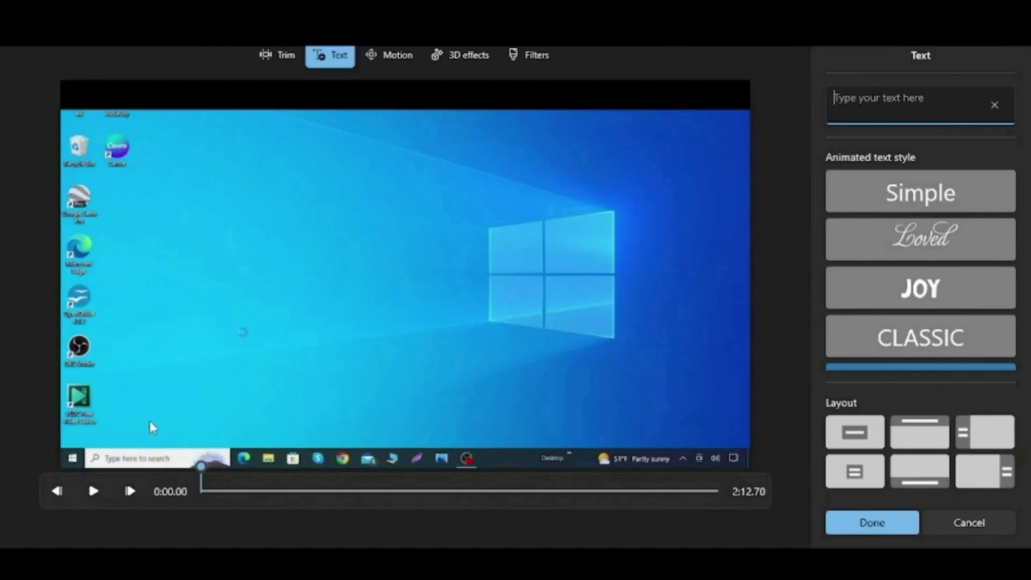
Step: Play and scrub through the 2:12 clip and add the text "Display Settings" around 0:39.90
{"action": "left_click", "coordinate": [93, 490]}
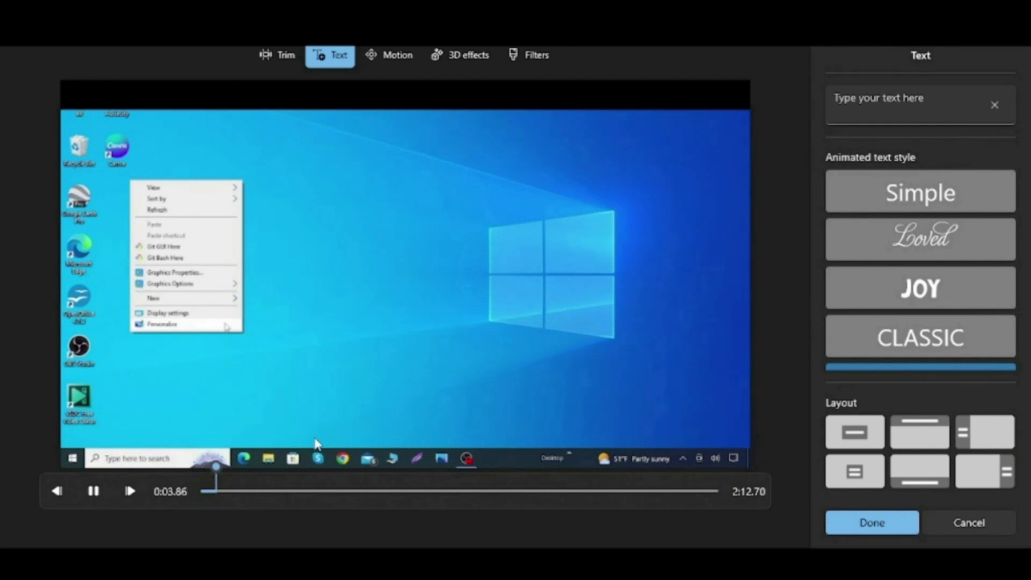
{"action": "left_click_drag", "start_coordinate": [220, 469], "coordinate": [671, 501]}
{"action": "left_click", "coordinate": [854, 113]}
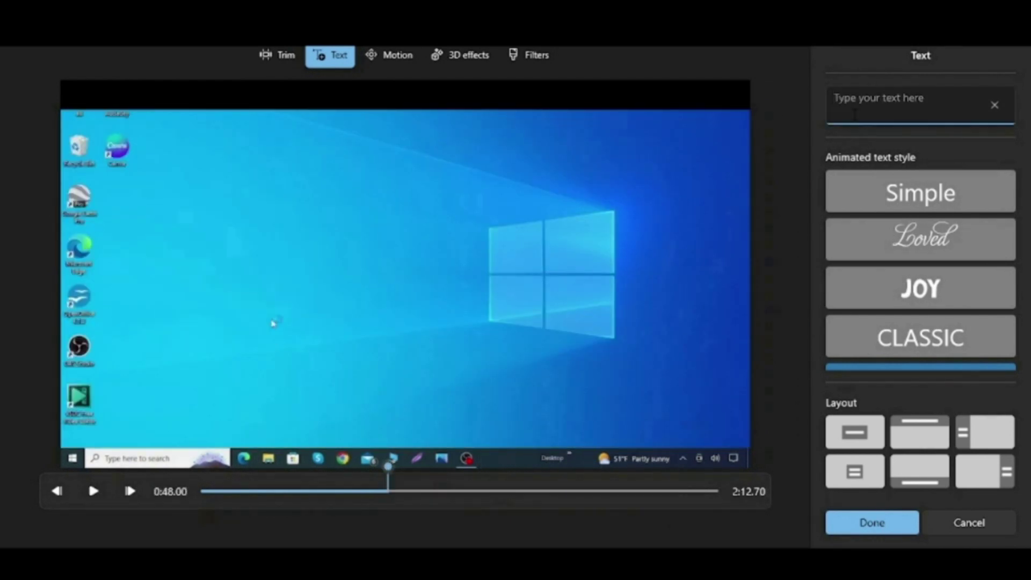
{"action": "type", "text": "Displ"}
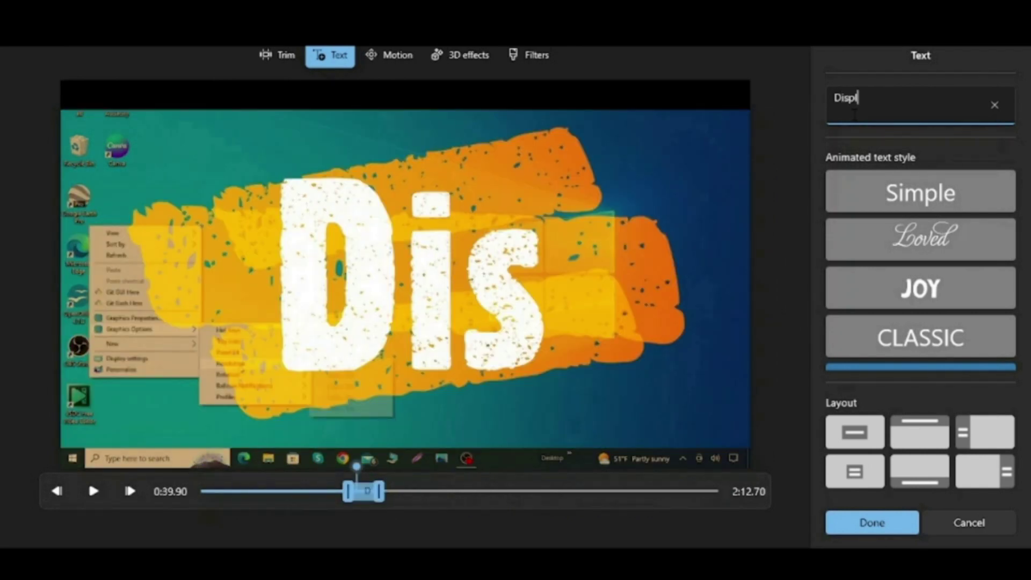
{"action": "type", "text": "a"}
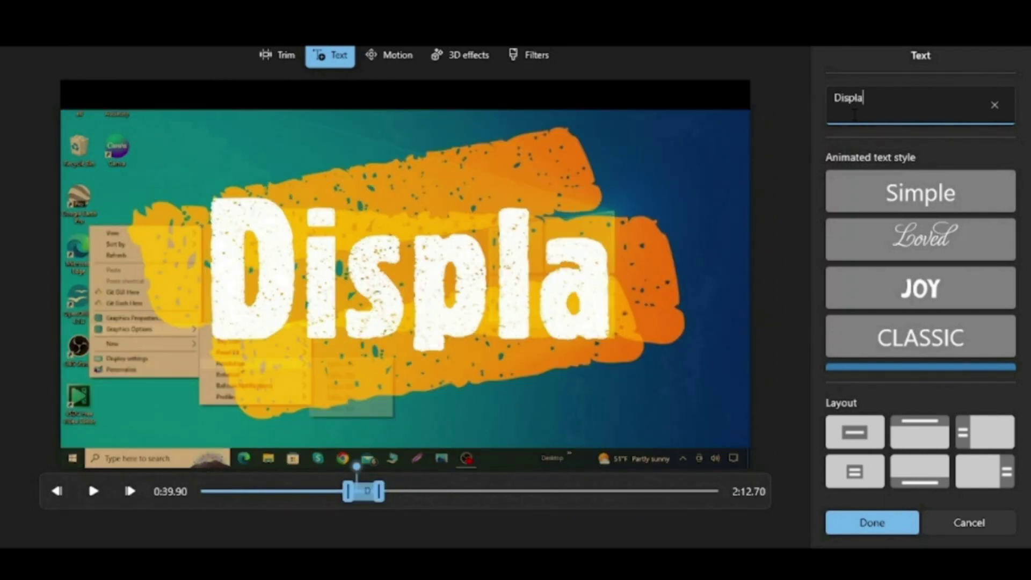
{"action": "type", "text": "y S"}
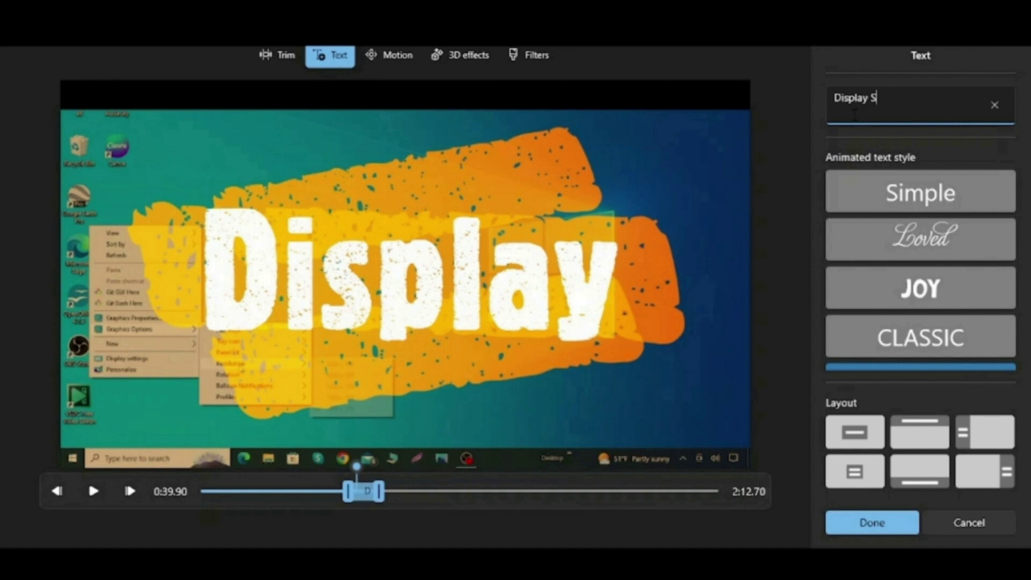
{"action": "type", "text": "et"}
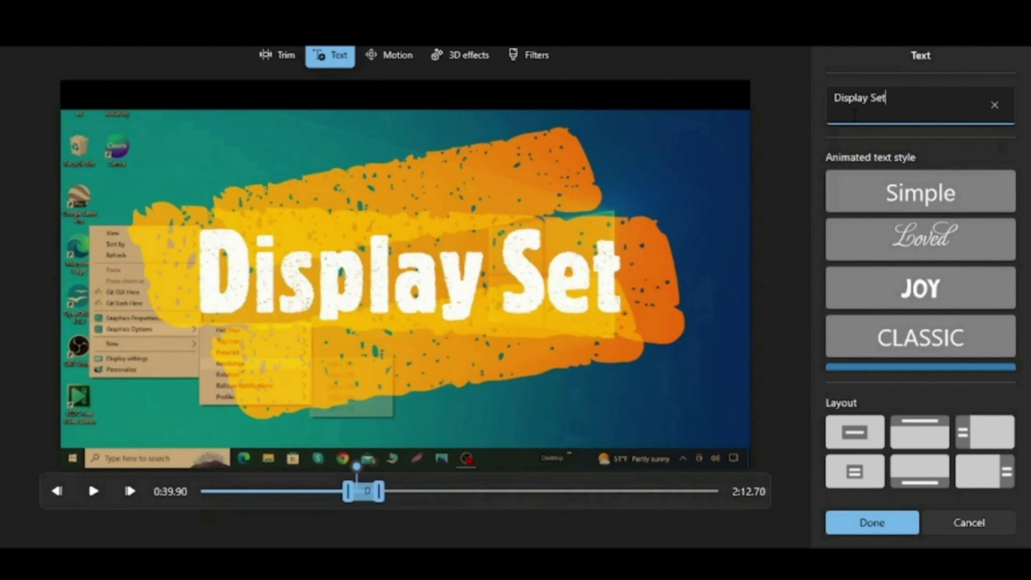
{"action": "type", "text": "tings"}
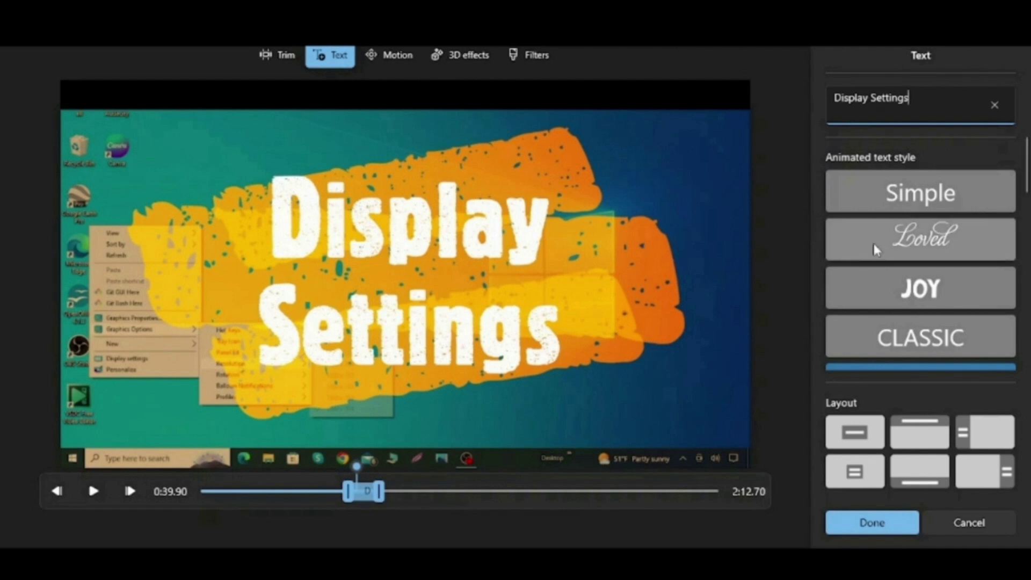
Step: Try the Classic, Joy, Loved and Boom animated styles on the "Display Settings" text and apply Bold
{"action": "scroll", "coordinate": [877, 257], "scroll_direction": "down", "scroll_amount": 1}
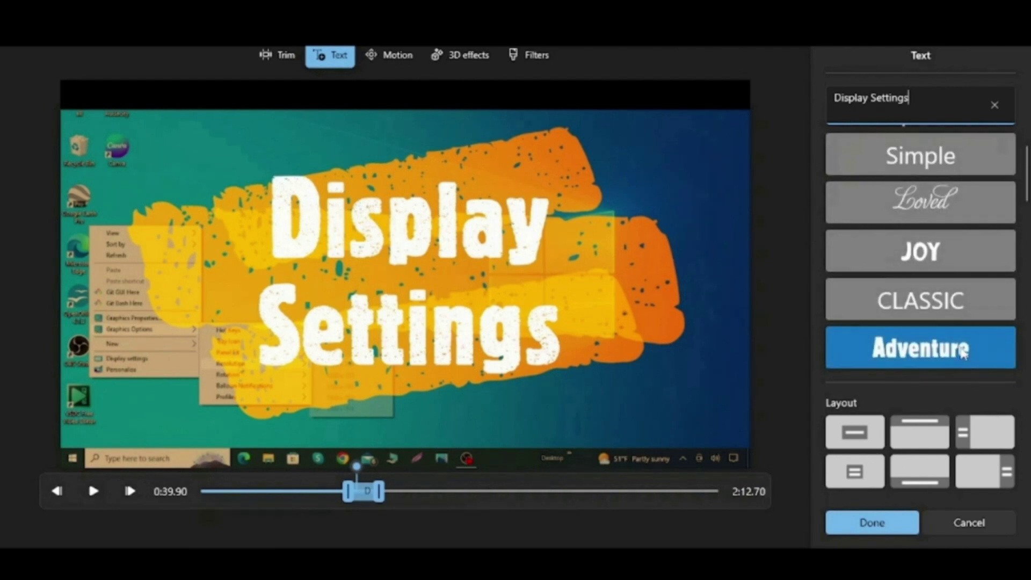
{"action": "left_click", "coordinate": [941, 309]}
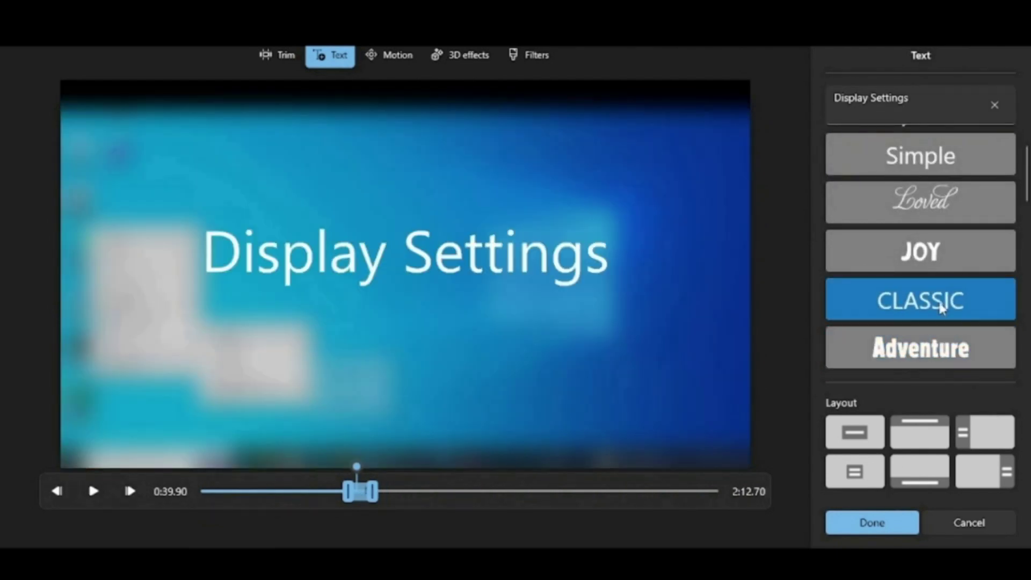
{"action": "left_click", "coordinate": [947, 265]}
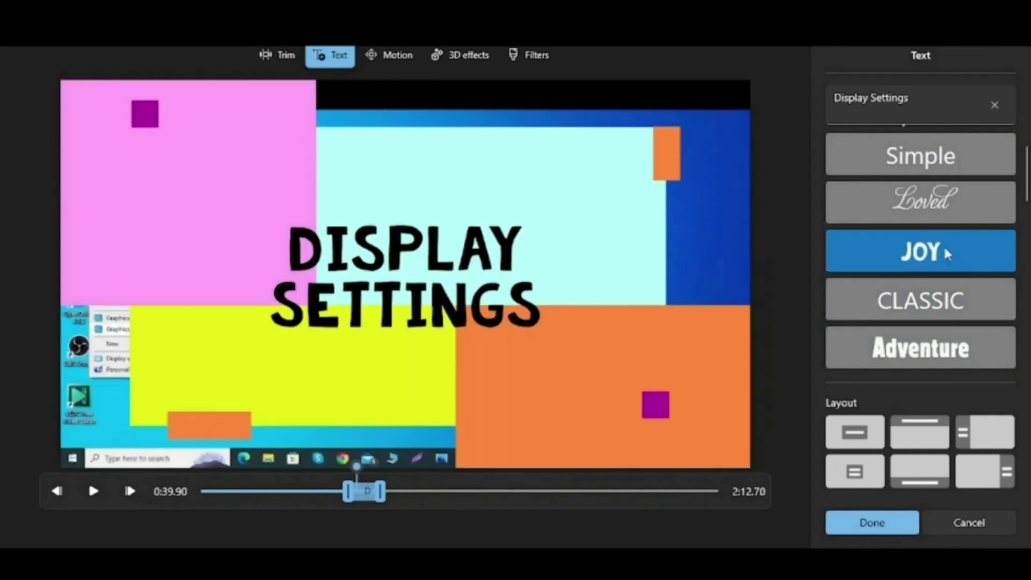
{"action": "left_click", "coordinate": [954, 204]}
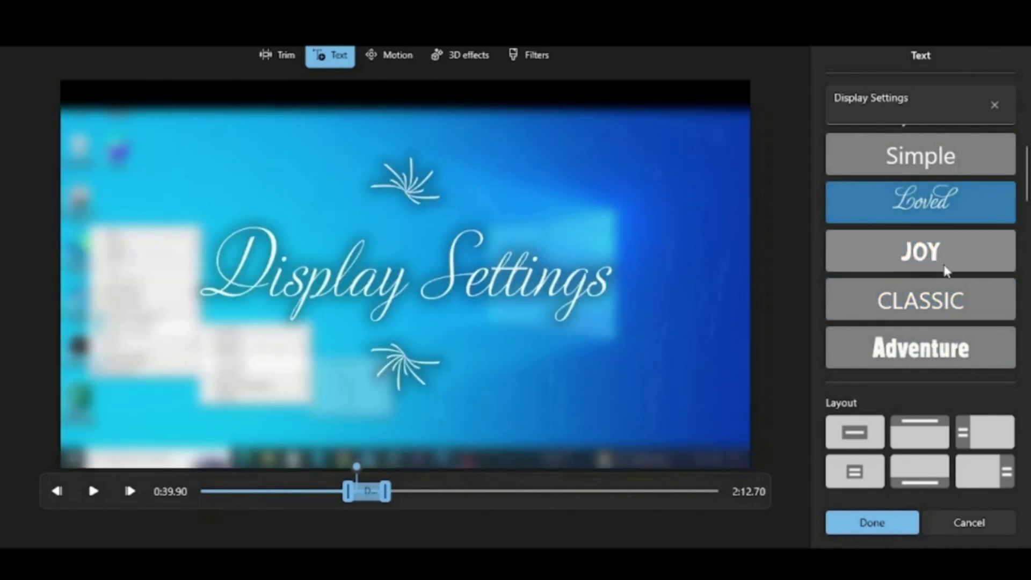
{"action": "scroll", "coordinate": [949, 303], "scroll_direction": "down", "scroll_amount": 2}
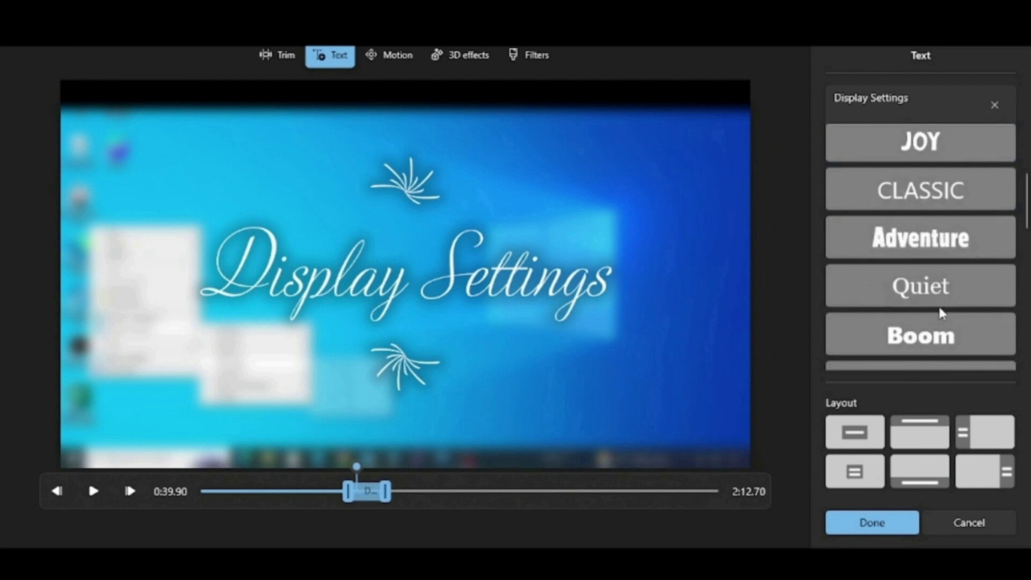
{"action": "left_click", "coordinate": [940, 338]}
{"action": "scroll", "coordinate": [938, 334], "scroll_direction": "down", "scroll_amount": 1}
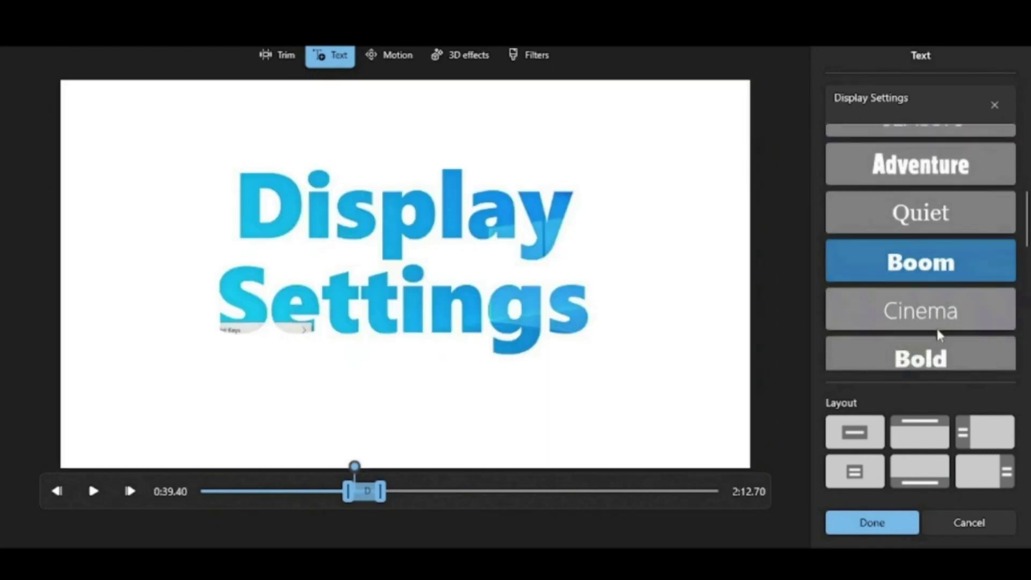
{"action": "left_click", "coordinate": [940, 338]}
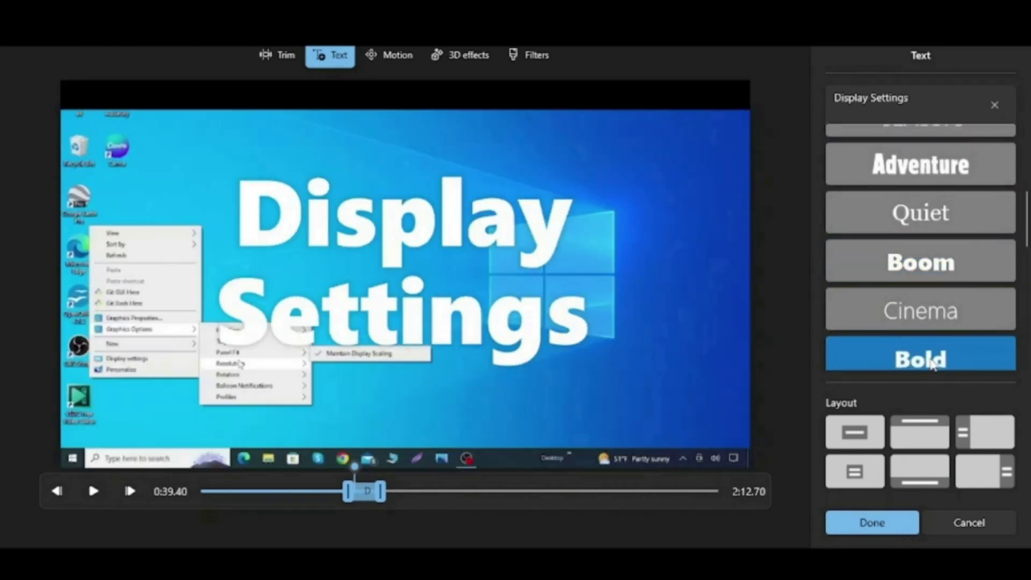
Step: Apply the top layout to the "Display Settings" text, extend its duration to about 0:56 and save the text edits
{"action": "scroll", "coordinate": [939, 326], "scroll_direction": "down", "scroll_amount": 1}
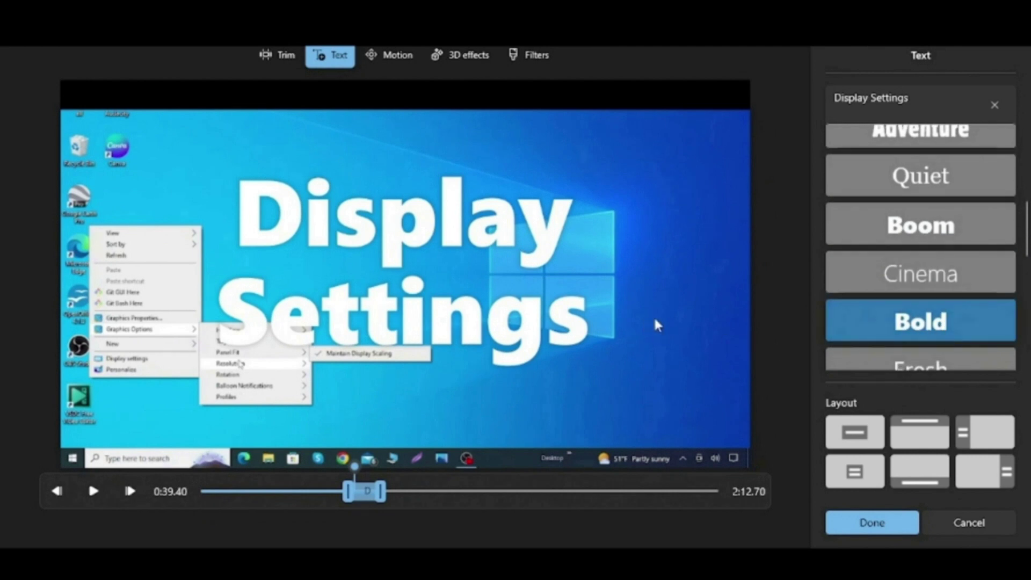
{"action": "left_click", "coordinate": [919, 445]}
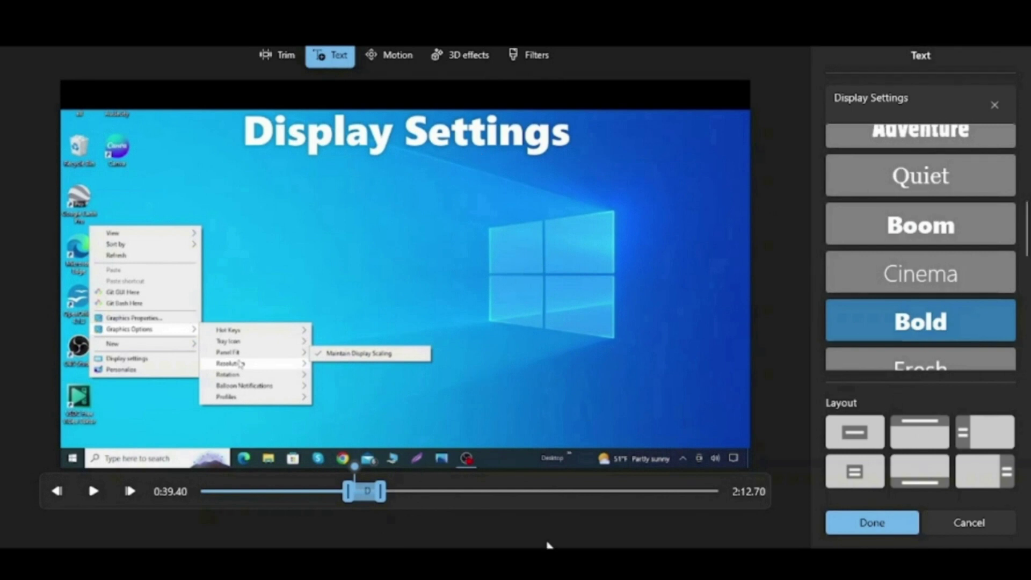
{"action": "left_click_drag", "start_coordinate": [354, 472], "coordinate": [427, 492]}
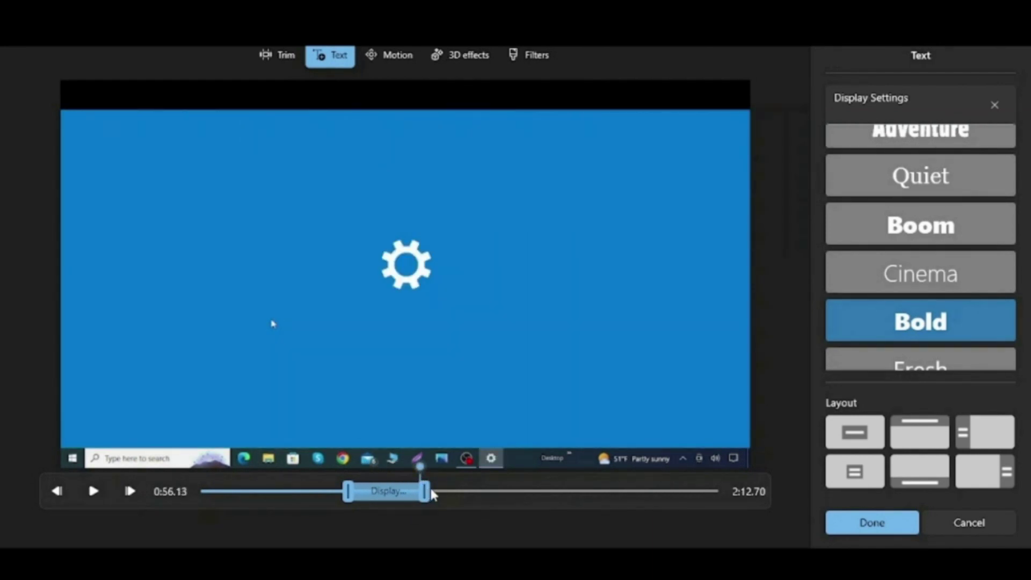
{"action": "left_click", "coordinate": [883, 529]}
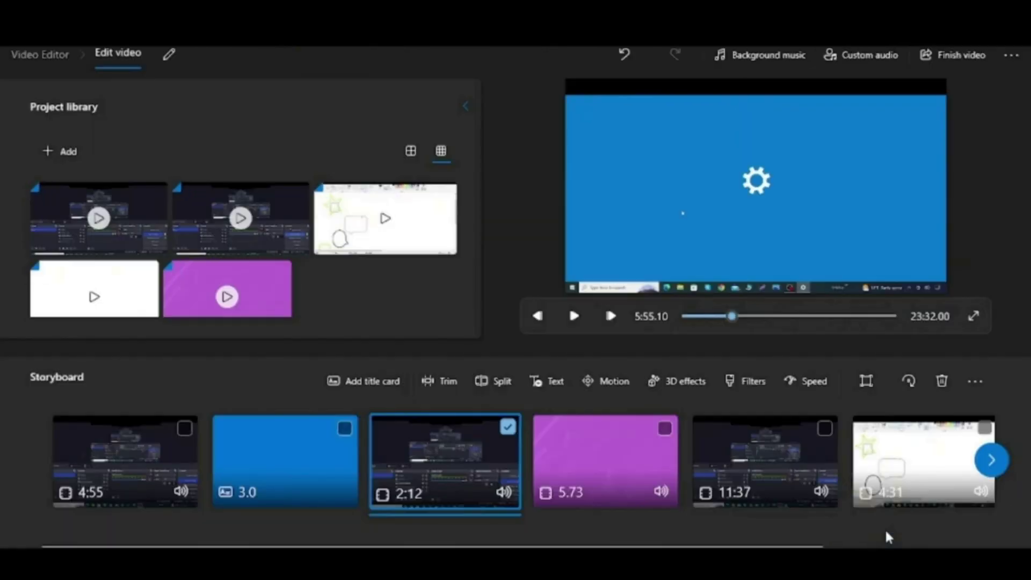
Step: Scrub through the 11:37 storyboard clip to its end in the trim editor and close the editor
{"action": "left_click", "coordinate": [714, 444]}
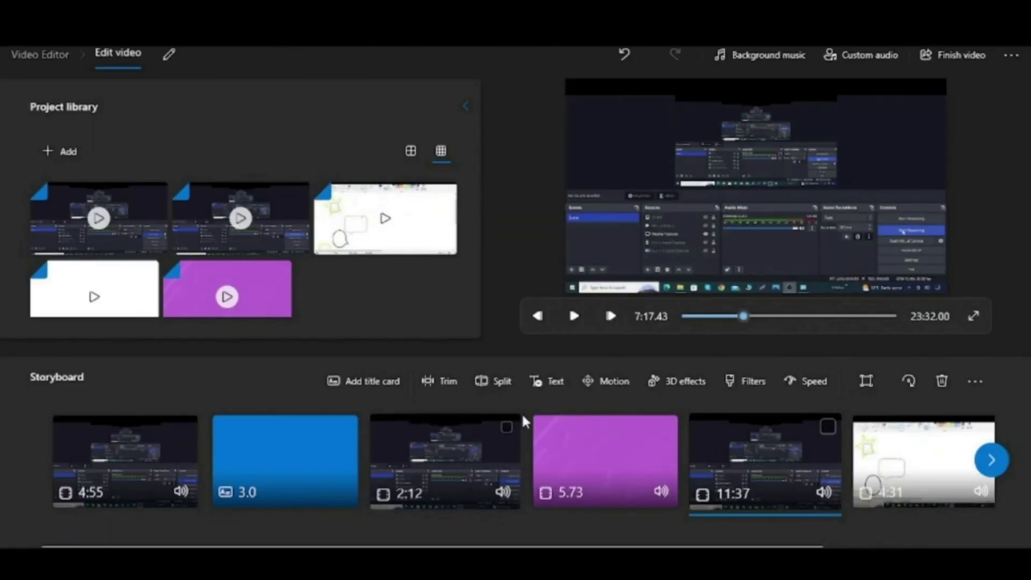
{"action": "left_click", "coordinate": [449, 382]}
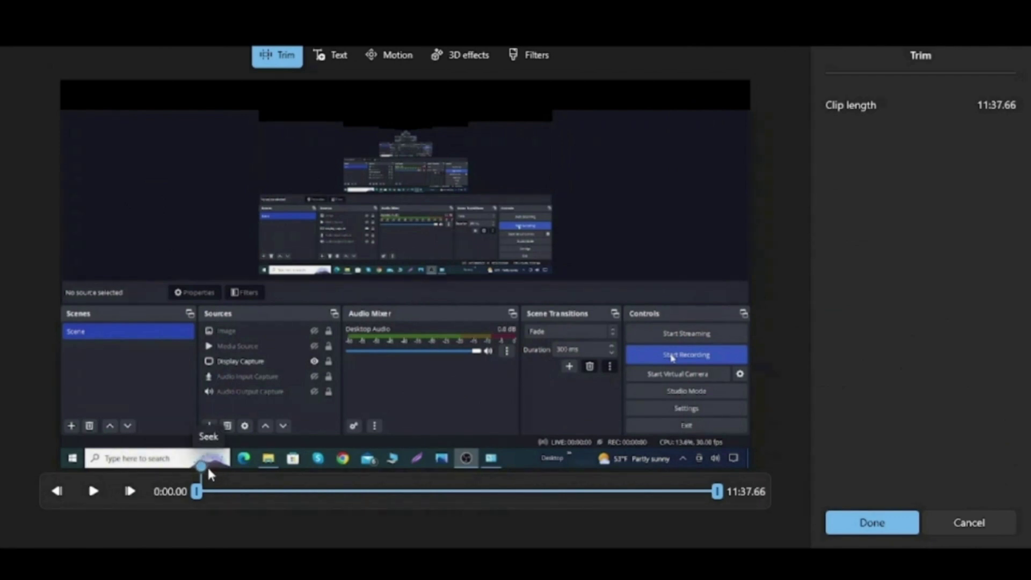
{"action": "mouse_move", "coordinate": [210, 471]}
{"action": "left_mouse_down"}
{"action": "mouse_move", "coordinate": [399, 473]}
{"action": "mouse_move", "coordinate": [520, 494]}
{"action": "mouse_move", "coordinate": [651, 476]}
{"action": "mouse_move", "coordinate": [720, 492]}
{"action": "left_mouse_up"}
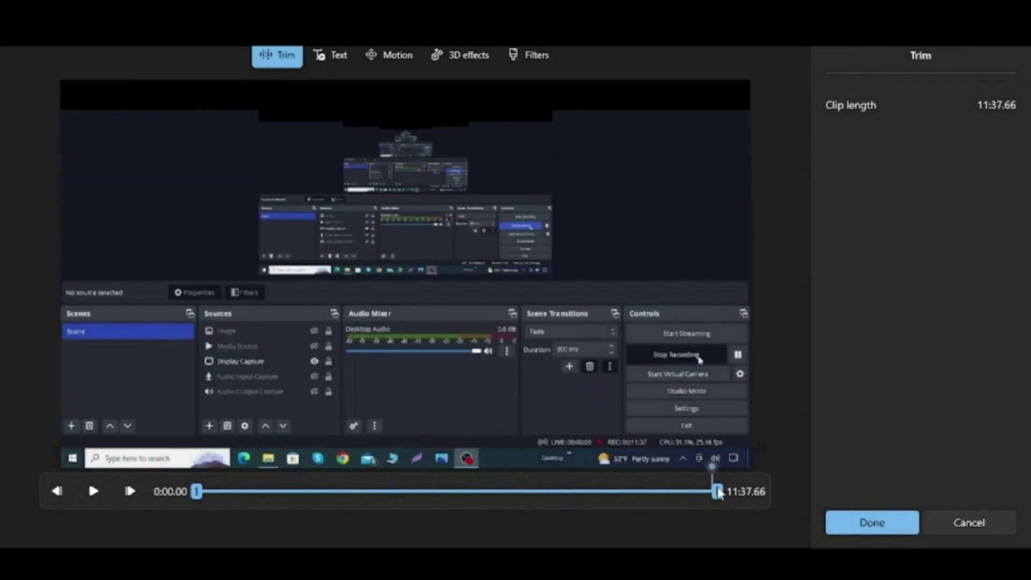
{"action": "left_click", "coordinate": [834, 518]}
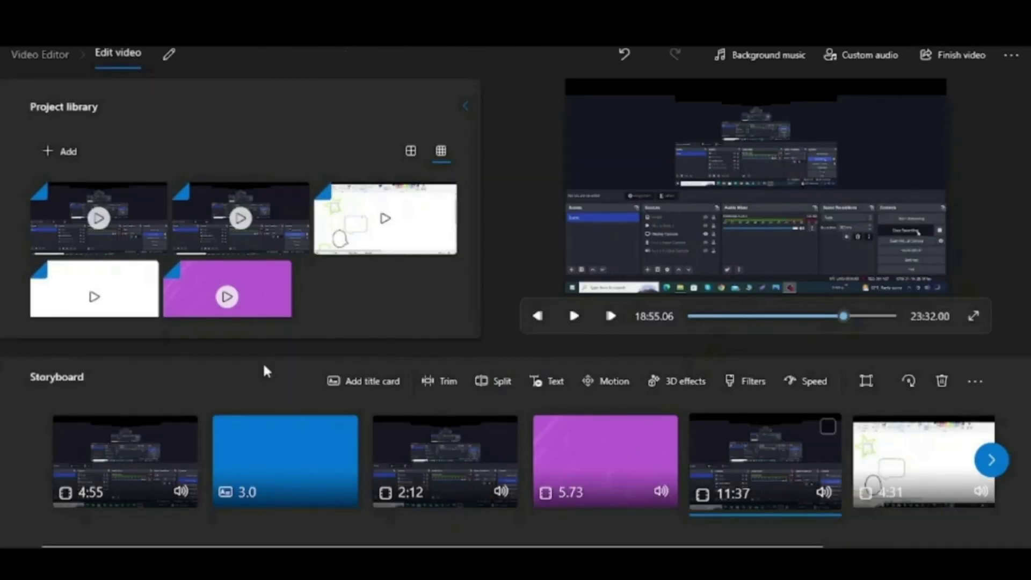
Step: Add a title card before the 11:37 clip and replace its title text with "Delete"
{"action": "left_click", "coordinate": [376, 376]}
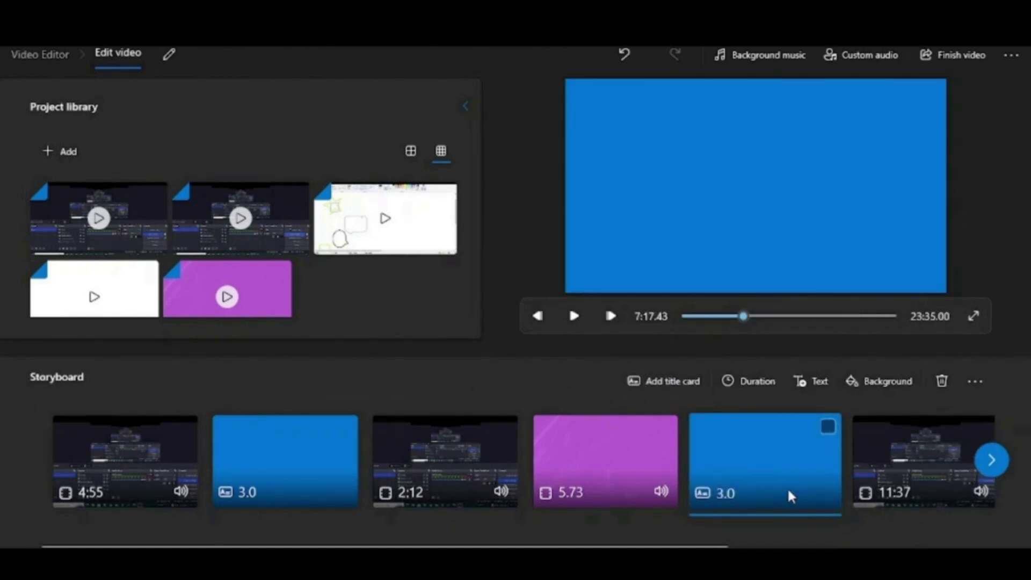
{"action": "left_click", "coordinate": [827, 428]}
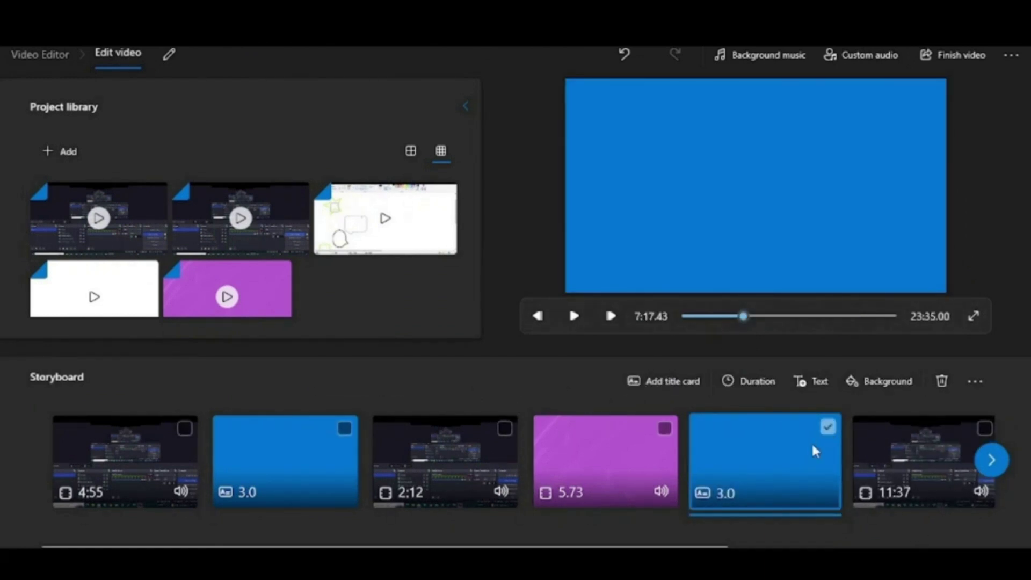
{"action": "right_click", "coordinate": [815, 451]}
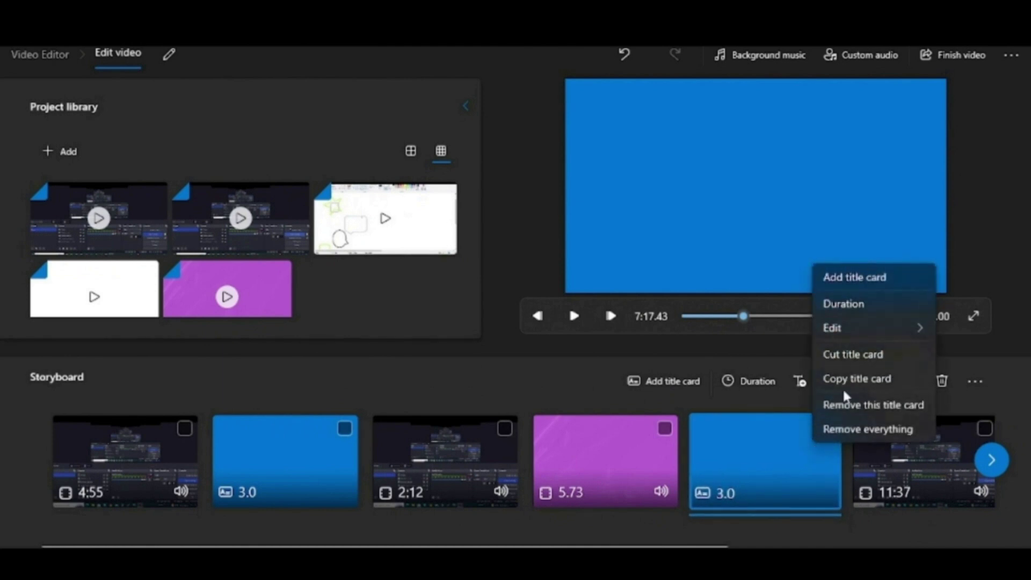
{"action": "mouse_move", "coordinate": [871, 329]}
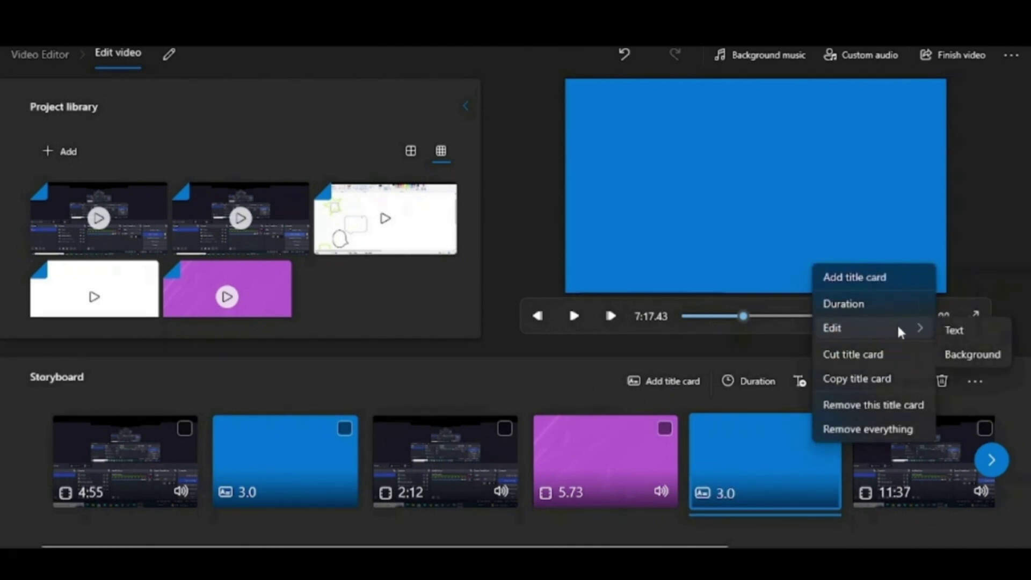
{"action": "left_click", "coordinate": [957, 325]}
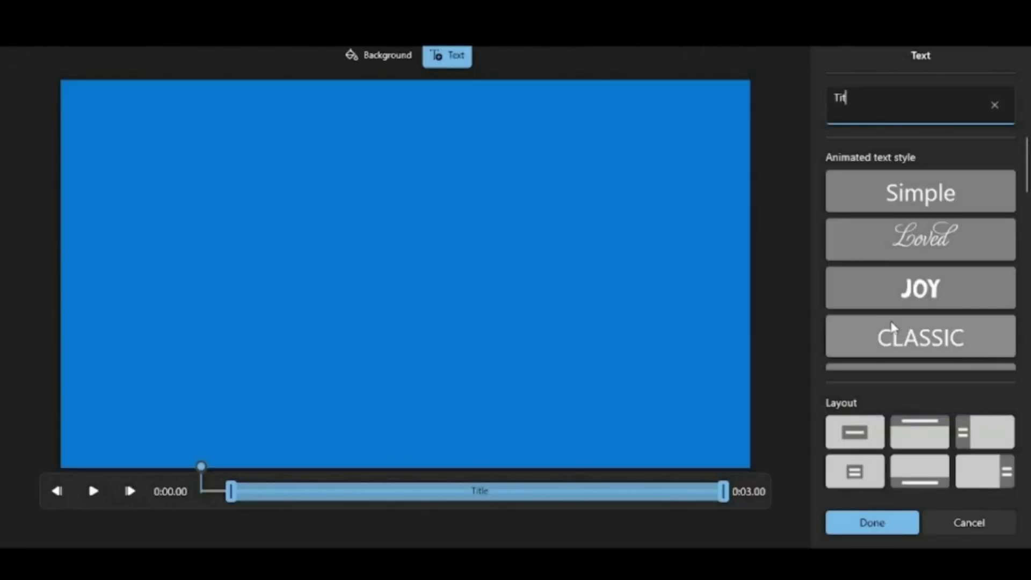
{"action": "key", "text": "BackSpace"}
{"action": "key", "text": "BackSpace"}
{"action": "key", "text": "BackSpace"}
{"action": "type", "text": "De"}
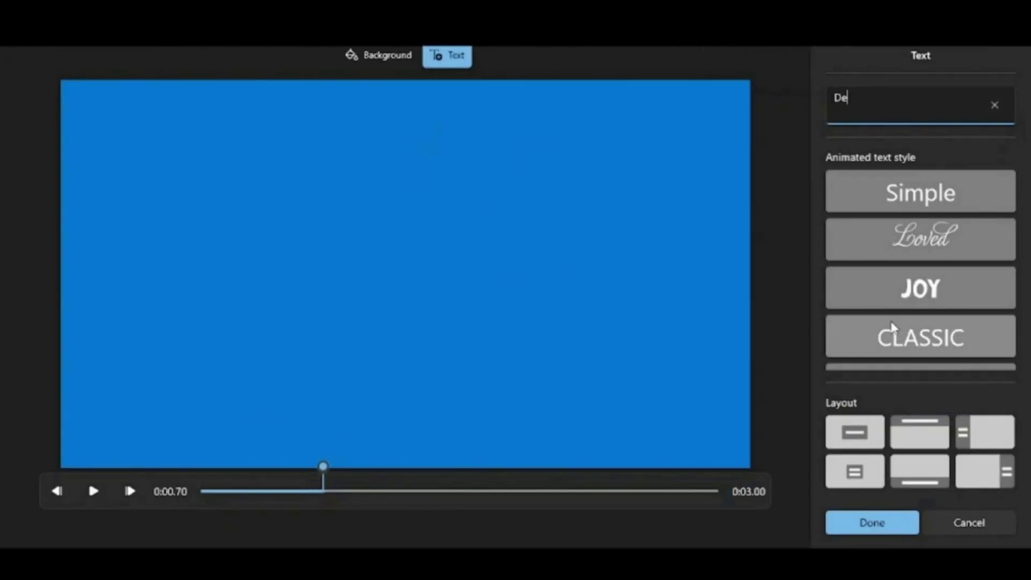
{"action": "type", "text": "lete"}
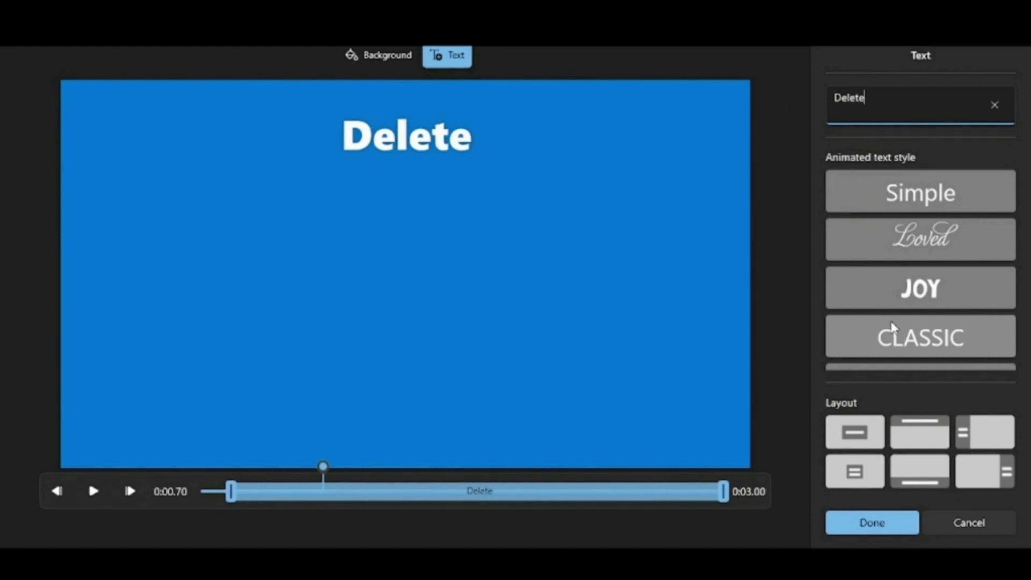
{"action": "left_click", "coordinate": [840, 528]}
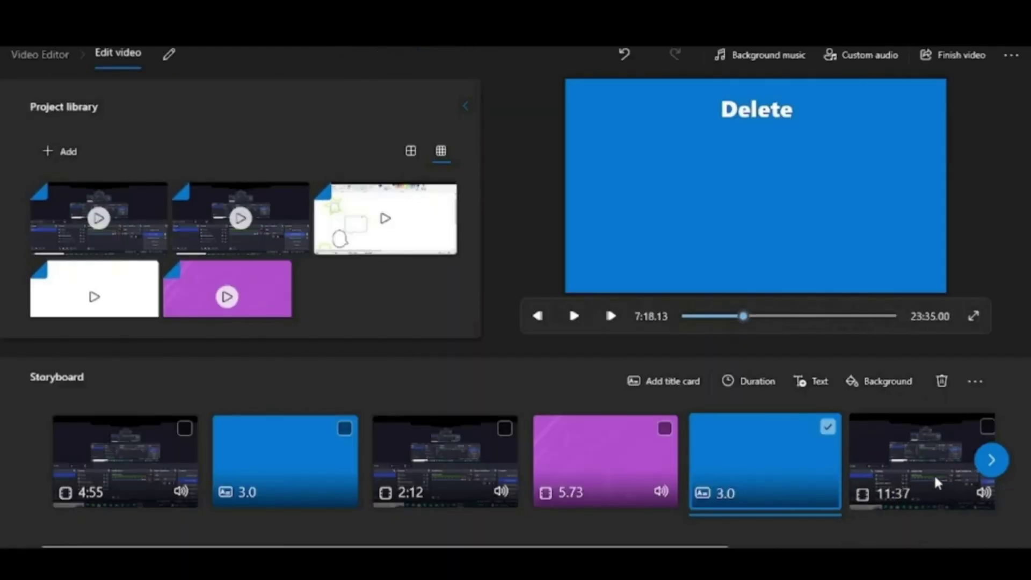
Step: Remove the "Delete" title card and the 11:37 clip from the storyboard together
{"action": "left_click", "coordinate": [987, 428]}
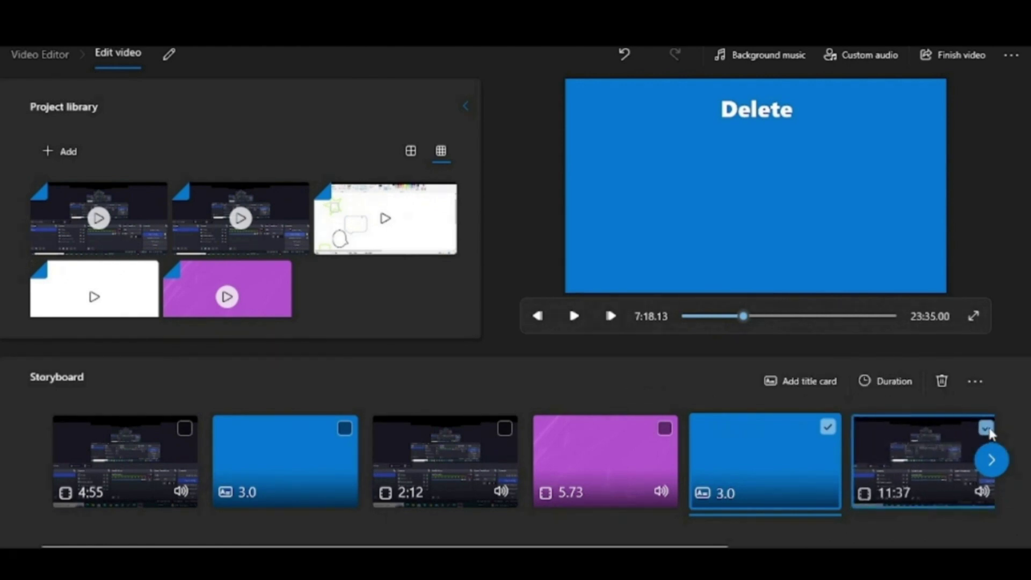
{"action": "left_click", "coordinate": [943, 393]}
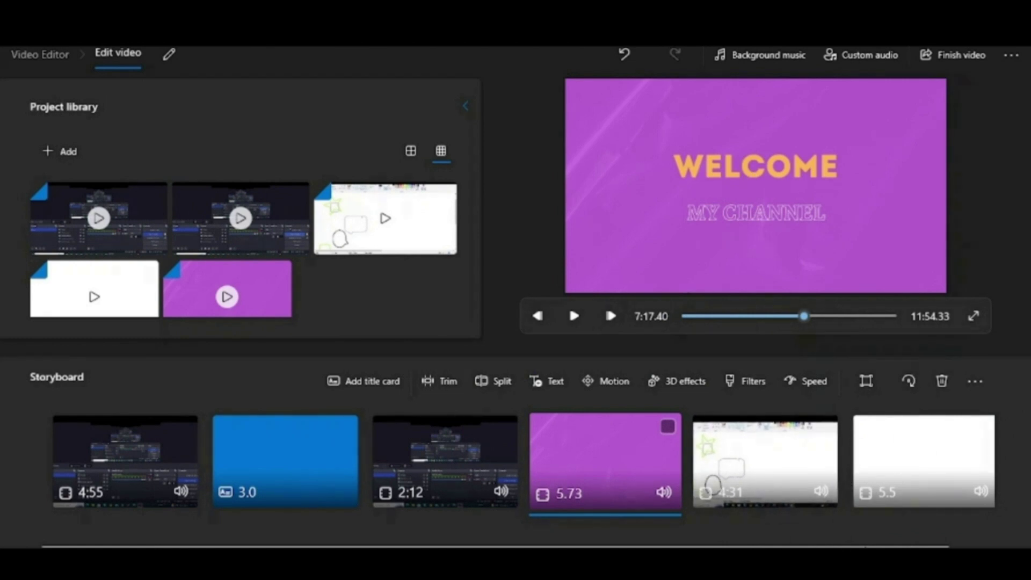
Step: Trim the 4:31 clip to run from 0:06.73 to 4:27.43, preview it and save the trim
{"action": "scroll", "coordinate": [765, 462], "scroll_direction": "down", "scroll_amount": 1}
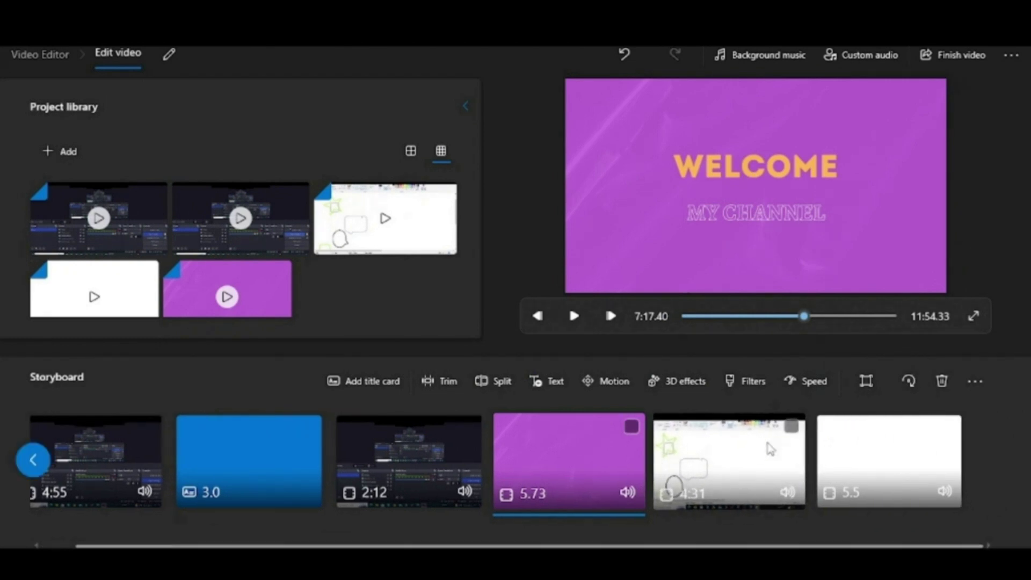
{"action": "left_click", "coordinate": [770, 448]}
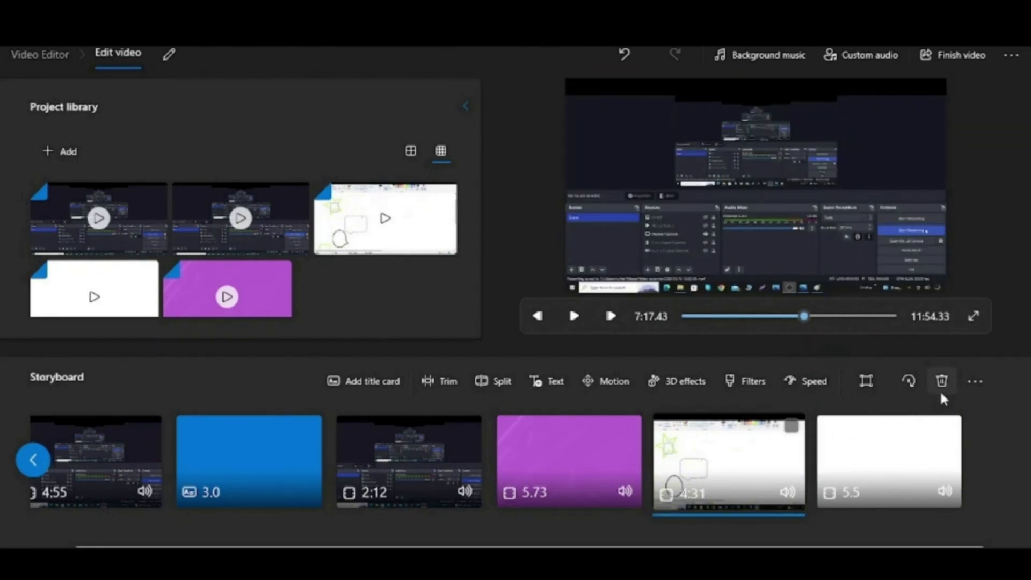
{"action": "left_click", "coordinate": [432, 380]}
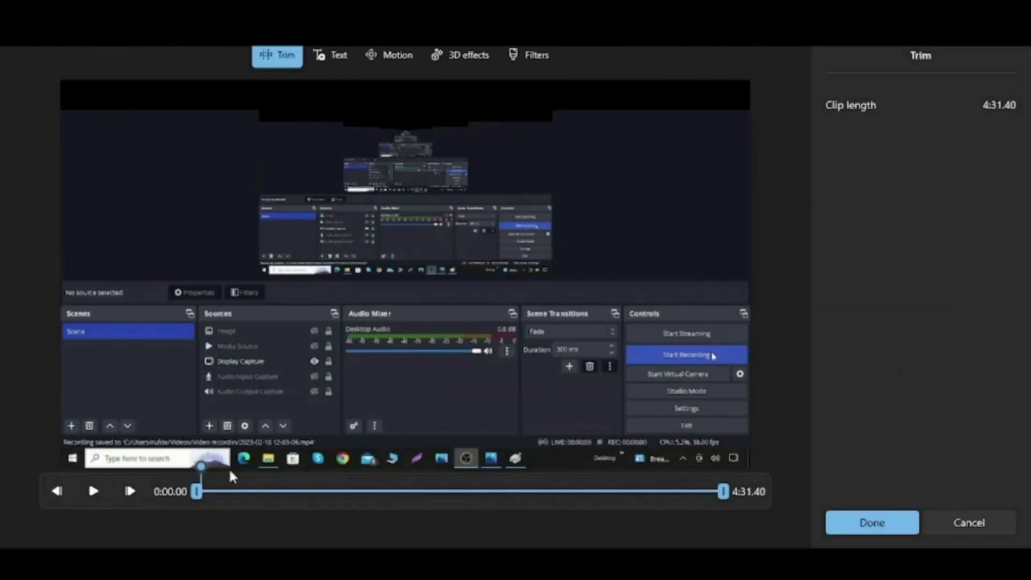
{"action": "left_click_drag", "start_coordinate": [196, 492], "coordinate": [209, 491]}
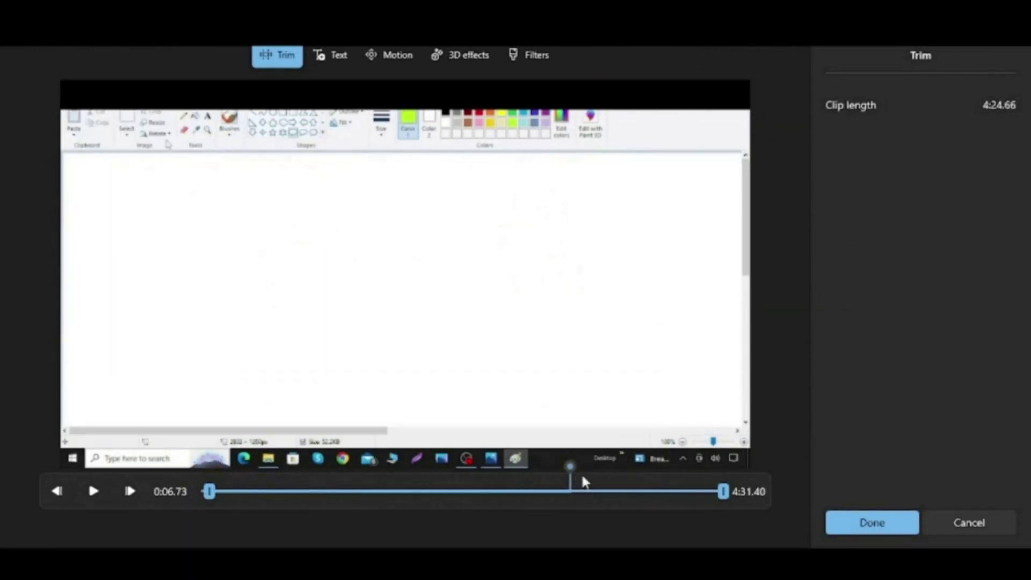
{"action": "mouse_move", "coordinate": [584, 482]}
{"action": "left_mouse_down"}
{"action": "mouse_move", "coordinate": [561, 476]}
{"action": "mouse_move", "coordinate": [702, 495]}
{"action": "mouse_move", "coordinate": [716, 470]}
{"action": "mouse_move", "coordinate": [716, 492]}
{"action": "left_mouse_up"}
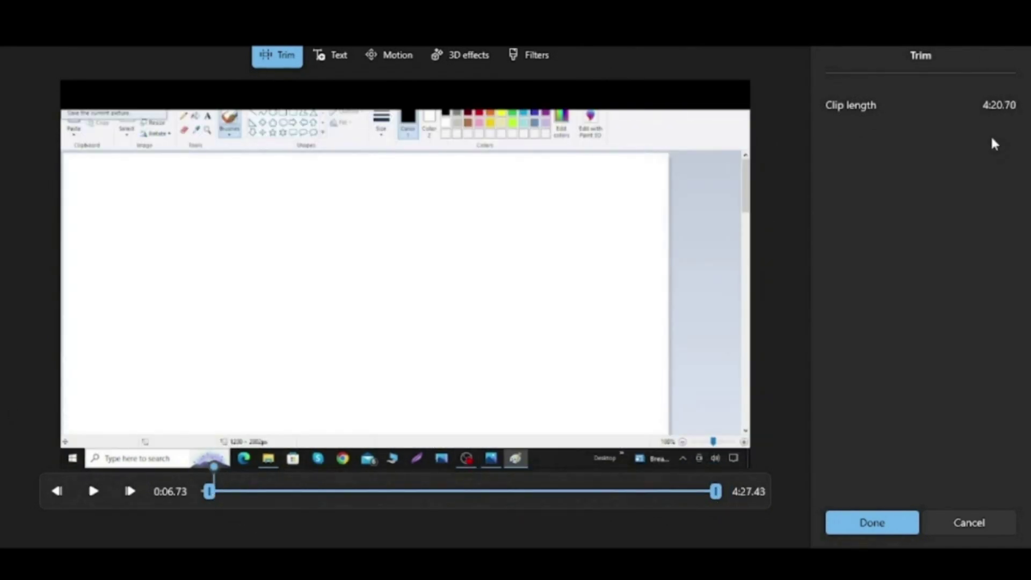
{"action": "left_click", "coordinate": [93, 491]}
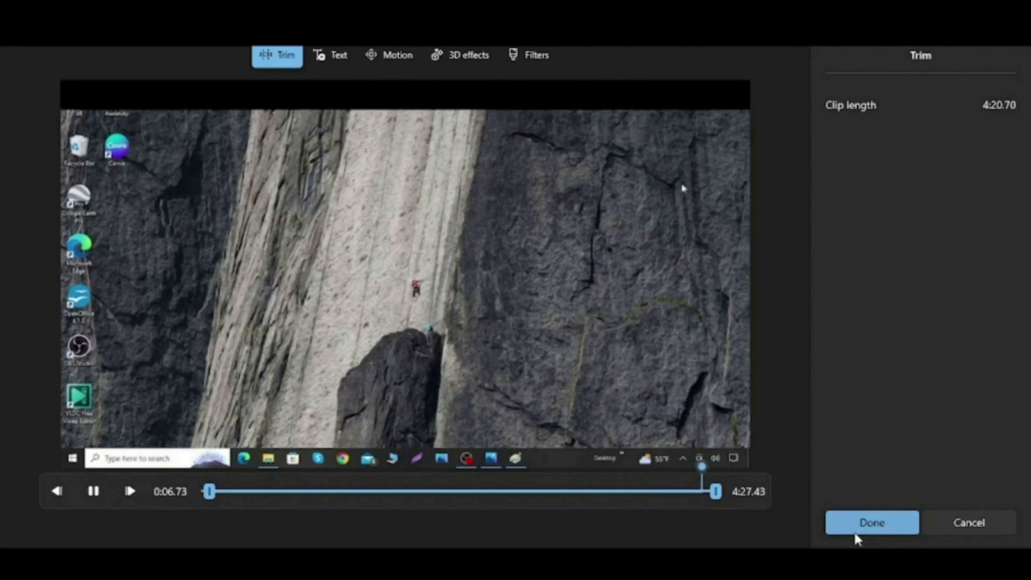
{"action": "left_click", "coordinate": [856, 532]}
Step: Split the trimmed clip at about 2:45 into two clips
{"action": "left_click", "coordinate": [481, 379]}
{"action": "left_click", "coordinate": [529, 497]}
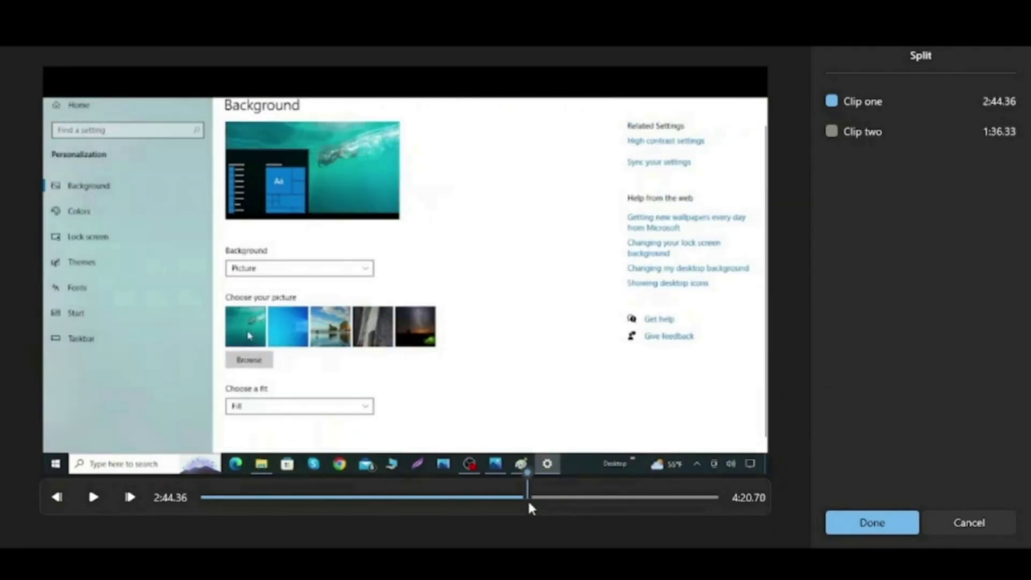
{"action": "mouse_move", "coordinate": [531, 507]}
{"action": "left_mouse_down"}
{"action": "mouse_move", "coordinate": [495, 500]}
{"action": "mouse_move", "coordinate": [543, 508]}
{"action": "mouse_move", "coordinate": [530, 473]}
{"action": "left_mouse_up"}
{"action": "left_click", "coordinate": [885, 529]}
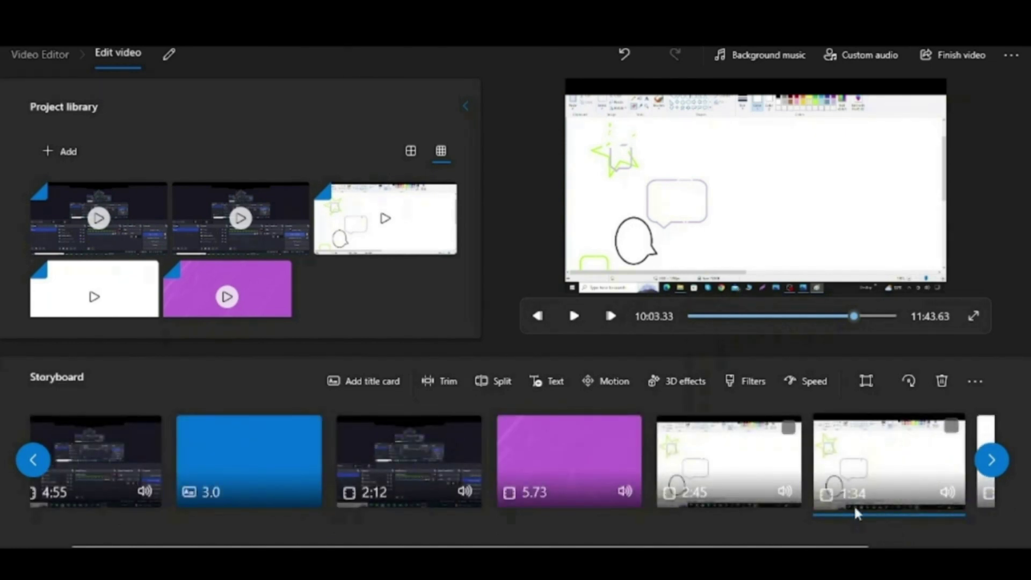
Step: Add the Balloons 3D effect near the end of the 1:34 clip and set it to start at 1:25.06
{"action": "right_click", "coordinate": [940, 471]}
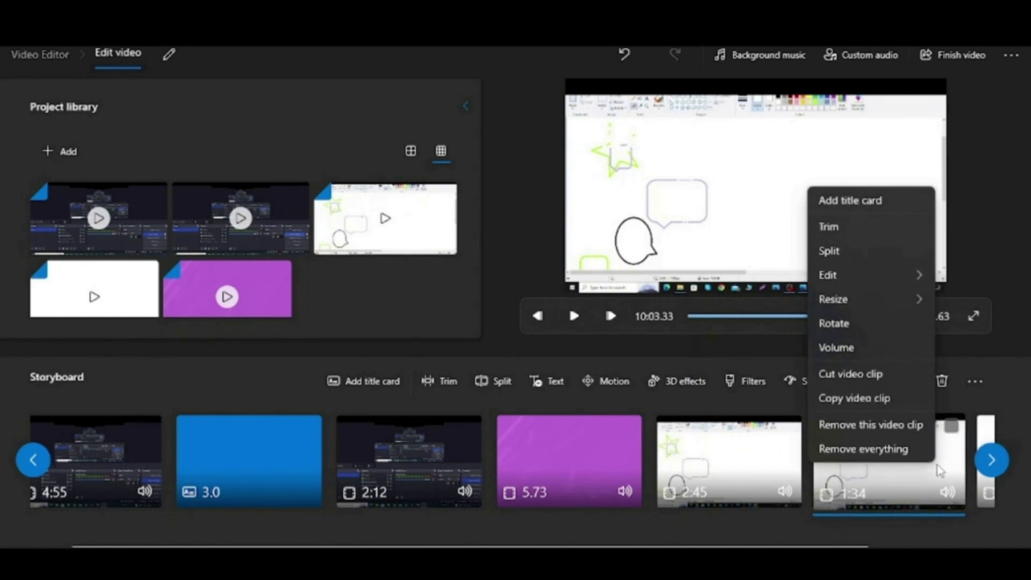
{"action": "mouse_move", "coordinate": [903, 274]}
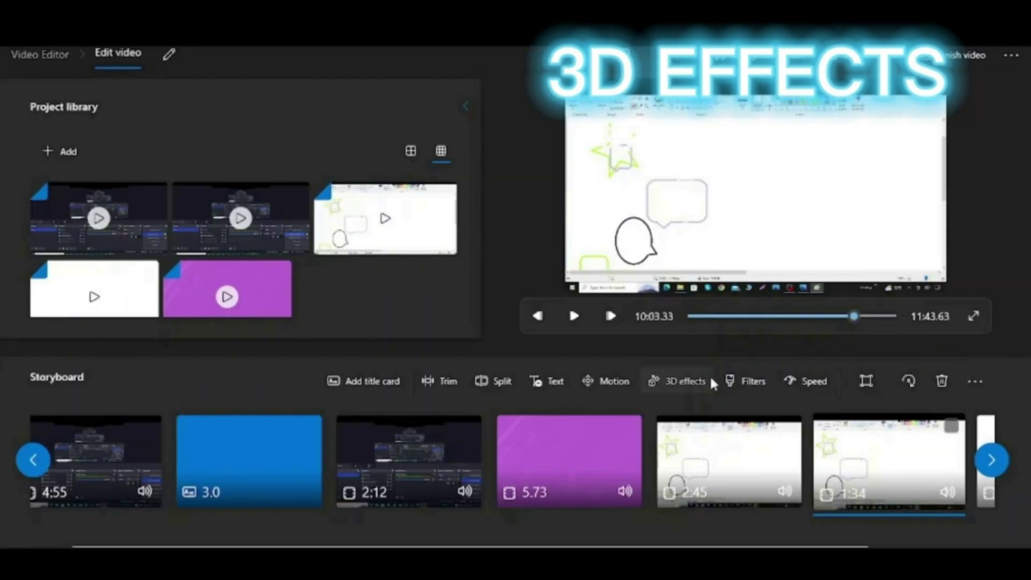
{"action": "left_click", "coordinate": [710, 376]}
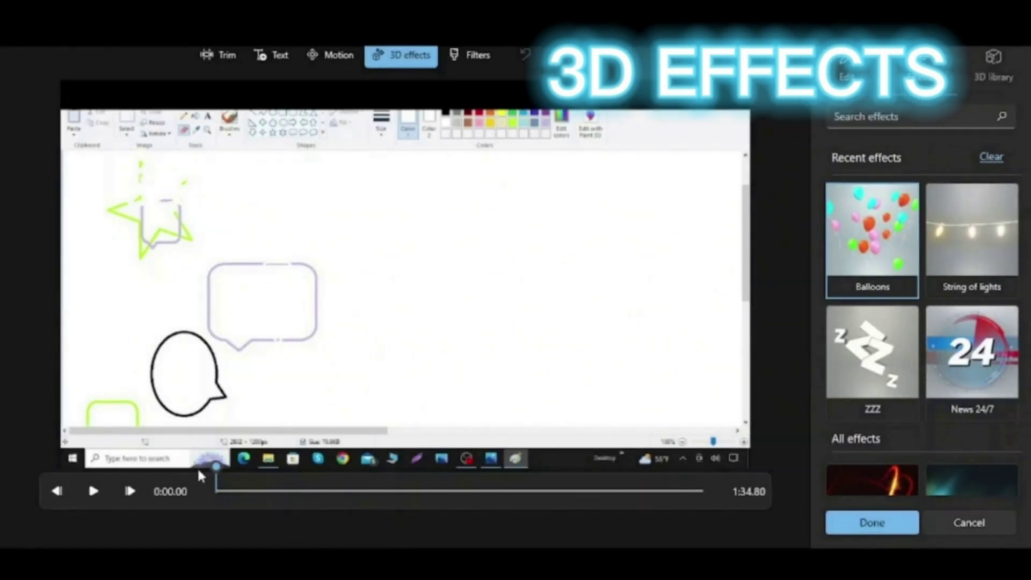
{"action": "left_click_drag", "start_coordinate": [214, 469], "coordinate": [685, 466]}
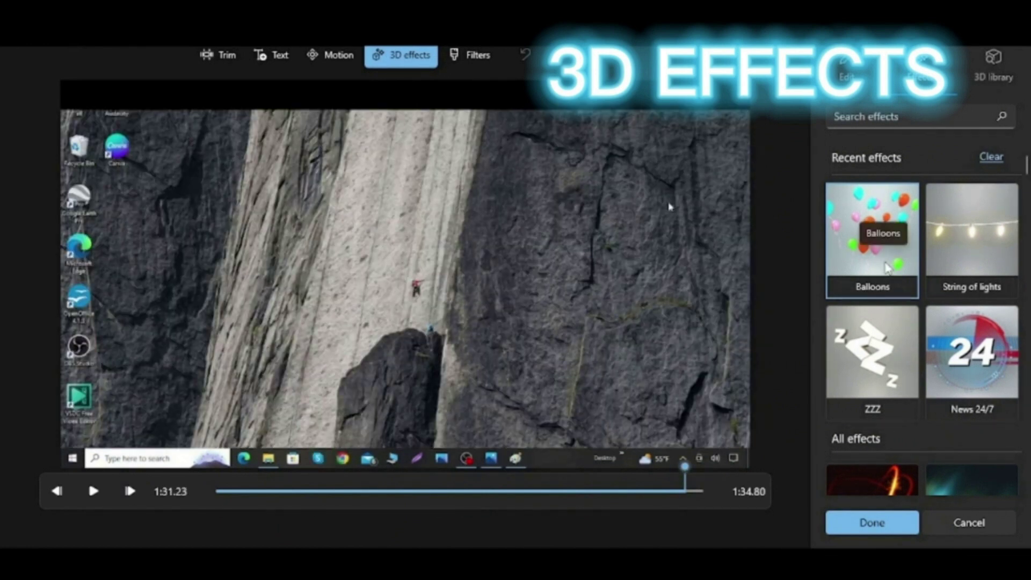
{"action": "left_click", "coordinate": [886, 266]}
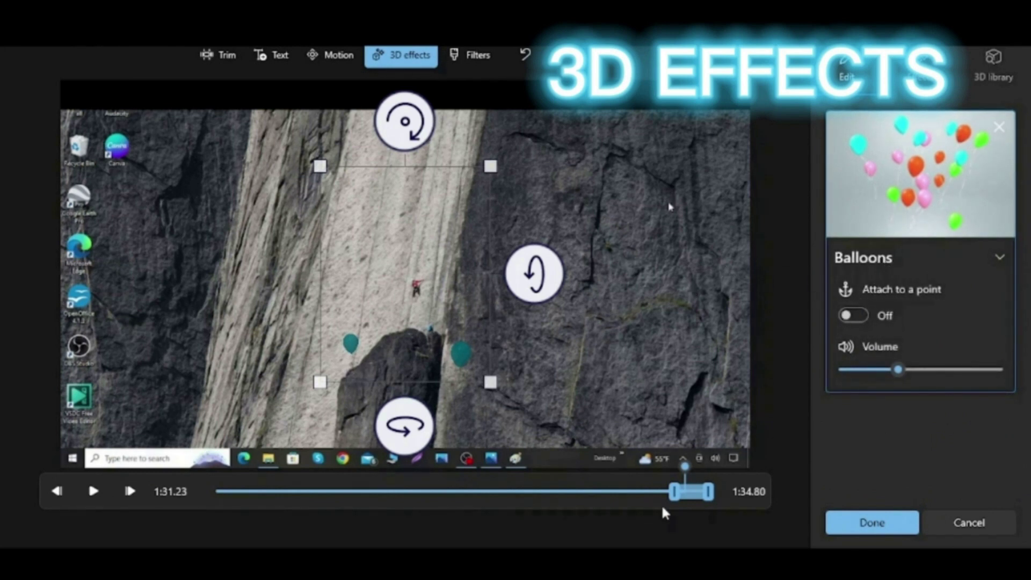
{"action": "mouse_move", "coordinate": [671, 500]}
{"action": "left_mouse_down"}
{"action": "mouse_move", "coordinate": [664, 468]}
{"action": "mouse_move", "coordinate": [655, 477]}
{"action": "mouse_move", "coordinate": [679, 475]}
{"action": "mouse_move", "coordinate": [677, 483]}
{"action": "mouse_move", "coordinate": [614, 486]}
{"action": "mouse_move", "coordinate": [656, 490]}
{"action": "left_mouse_up"}
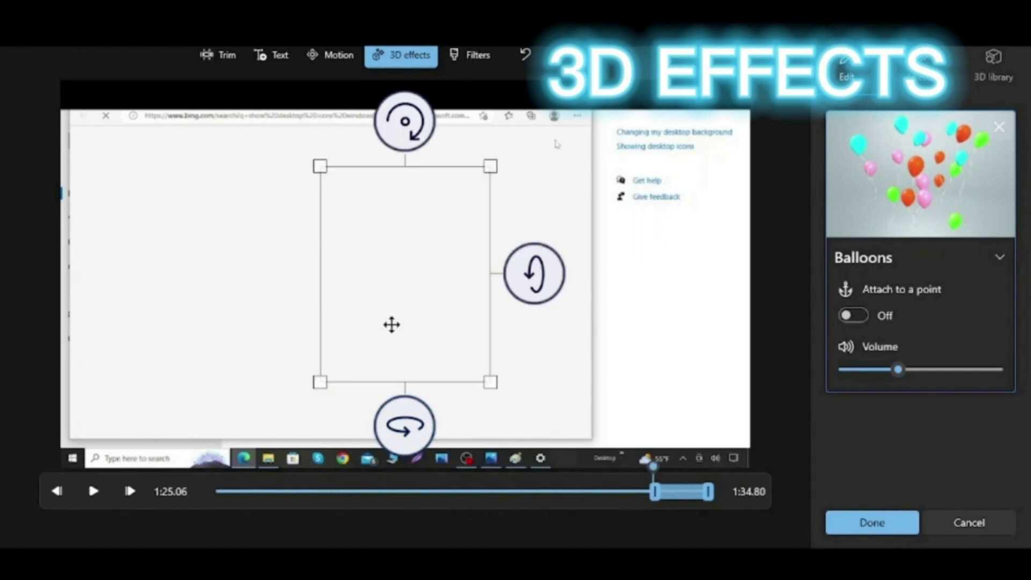
Step: Reposition and shrink the Balloons effect over the white area at the frame's right side, and turn its volume all the way down
{"action": "left_click_drag", "start_coordinate": [391, 324], "coordinate": [611, 299]}
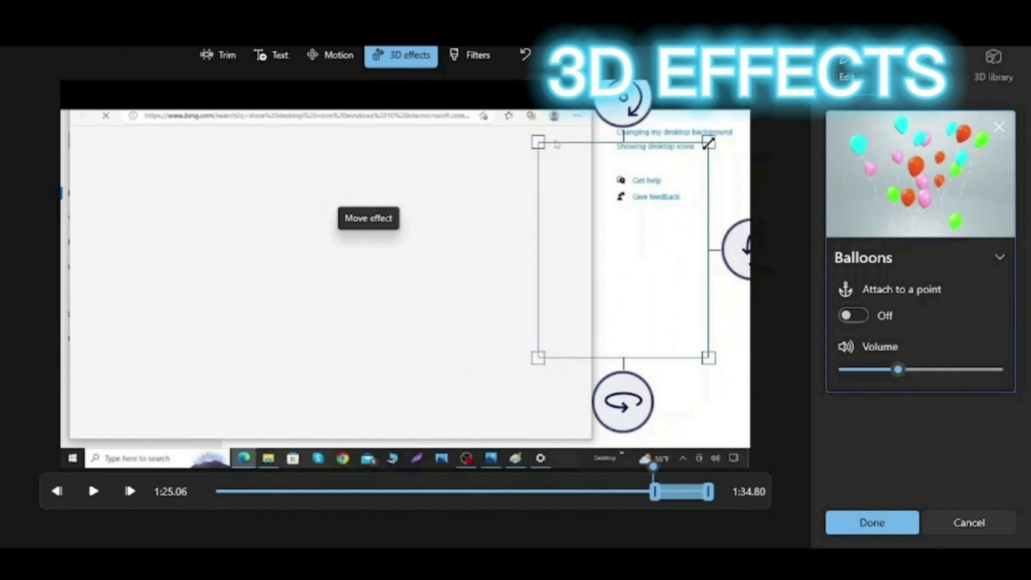
{"action": "left_click_drag", "start_coordinate": [709, 144], "coordinate": [656, 293]}
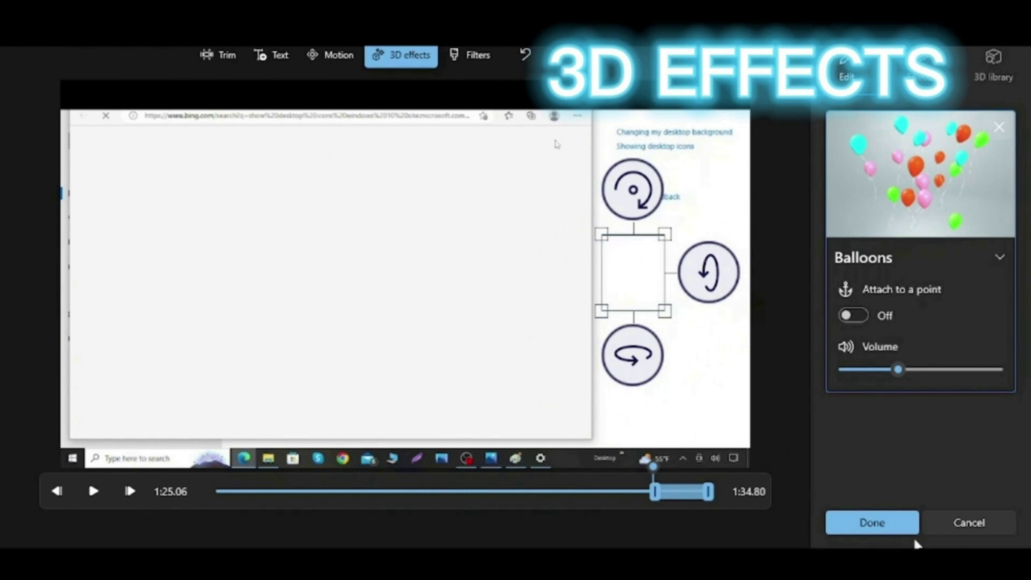
{"action": "left_click_drag", "start_coordinate": [899, 371], "coordinate": [834, 392]}
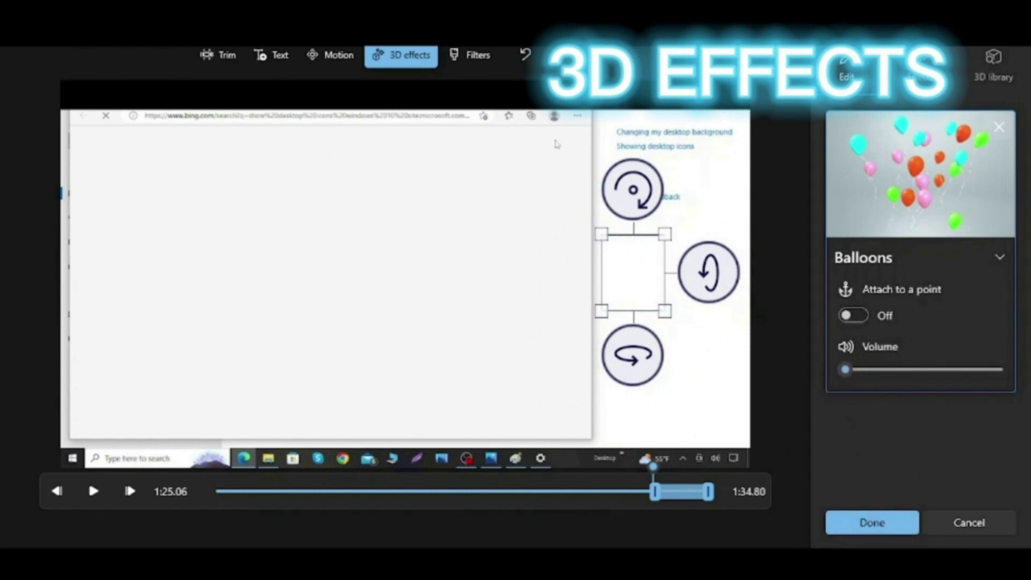
Step: Apply the Balloons effect and set the purple 5.73 clip's playback speed to 2x
{"action": "left_click", "coordinate": [894, 518]}
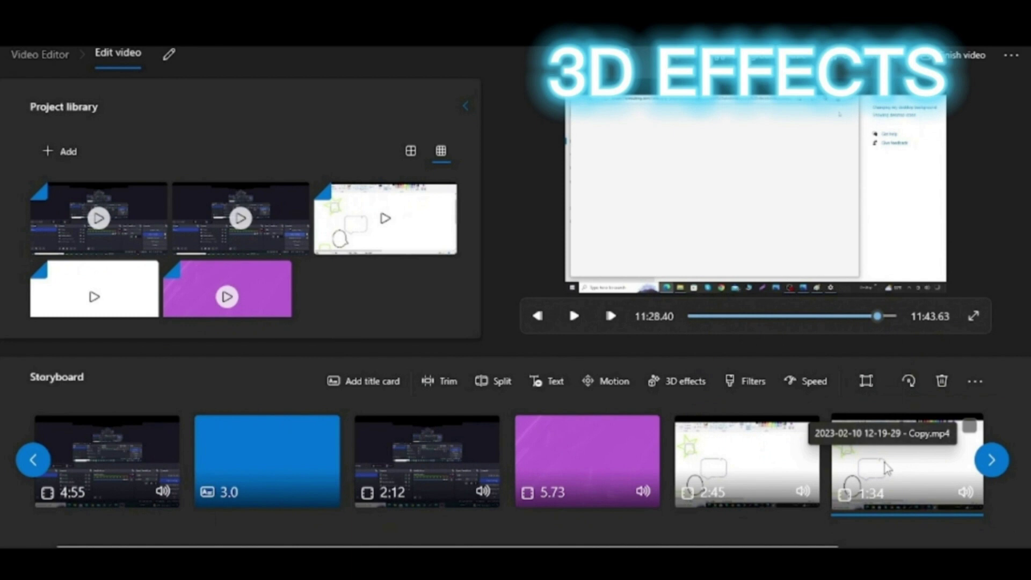
{"action": "left_click", "coordinate": [992, 460]}
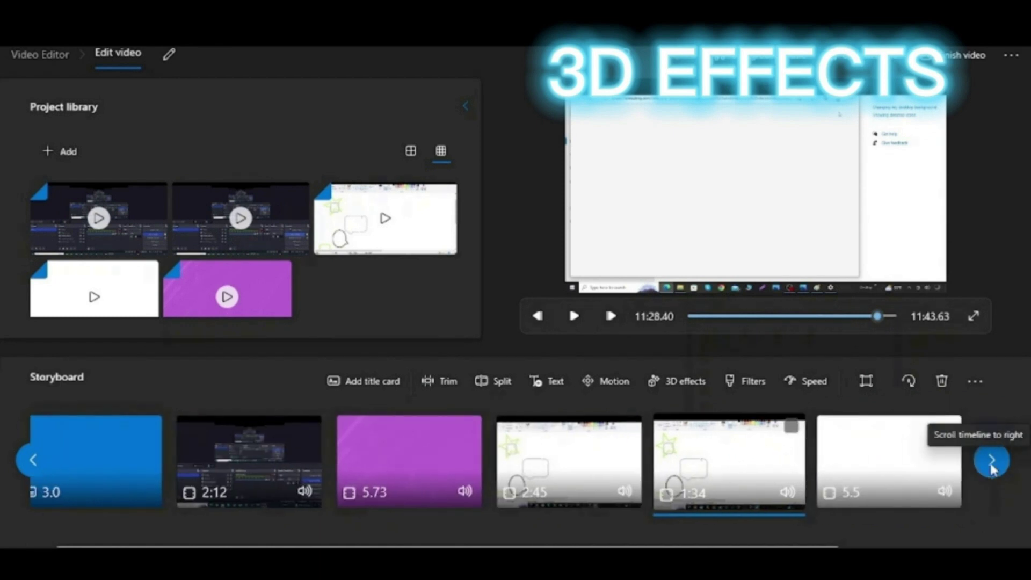
{"action": "left_click", "coordinate": [940, 471]}
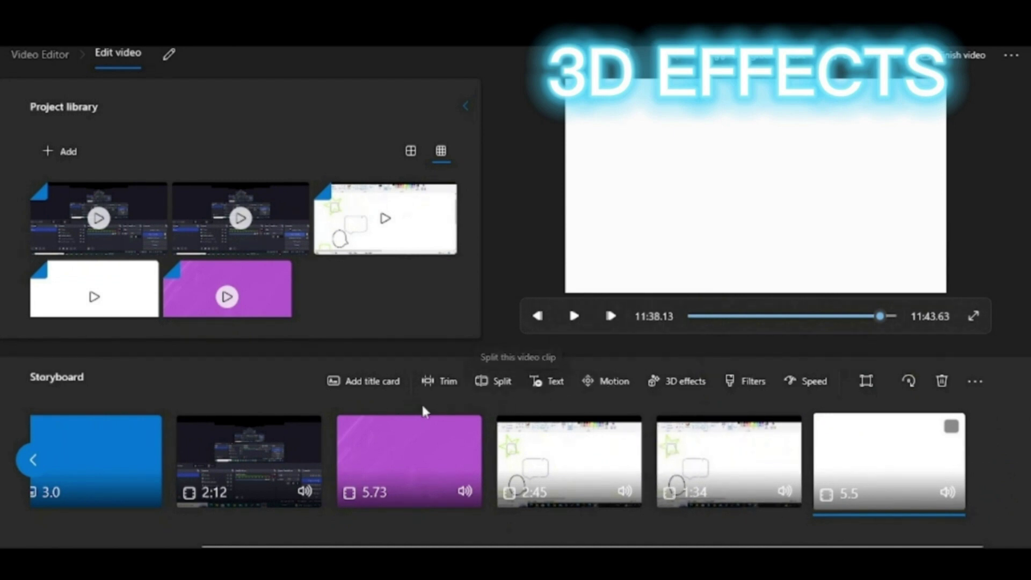
{"action": "left_click", "coordinate": [420, 449]}
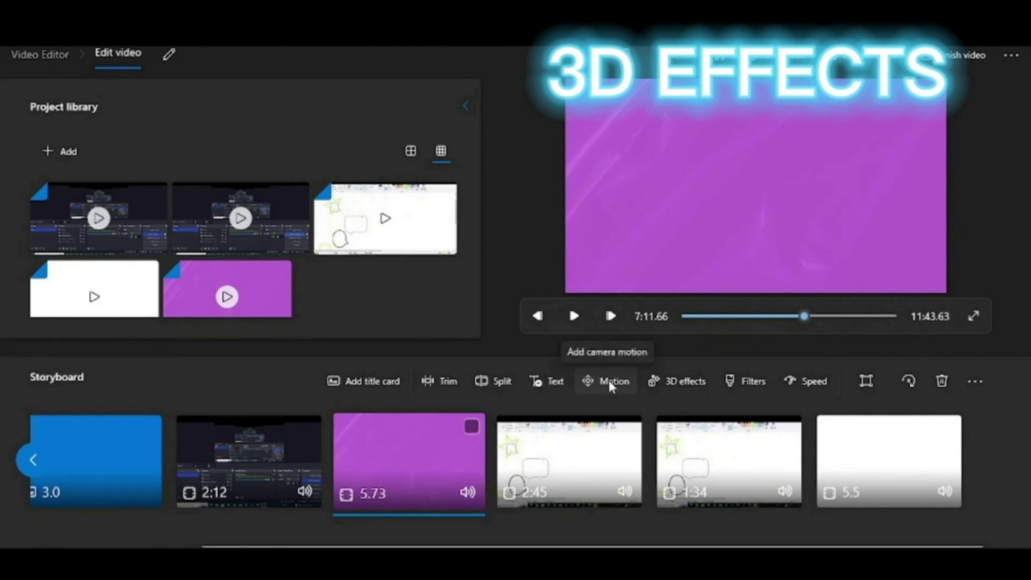
{"action": "left_click", "coordinate": [819, 381]}
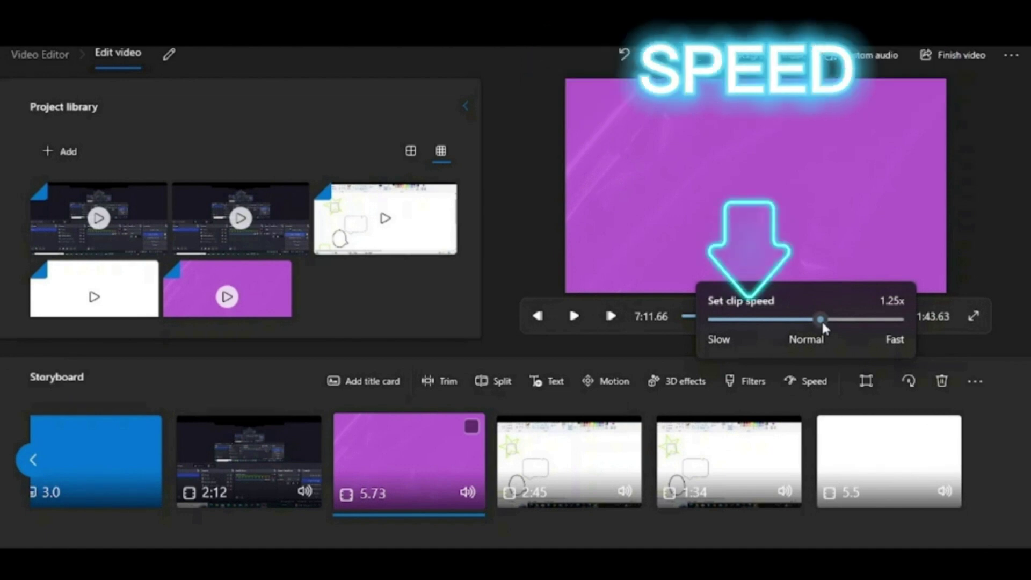
{"action": "left_click_drag", "start_coordinate": [820, 320], "coordinate": [843, 318]}
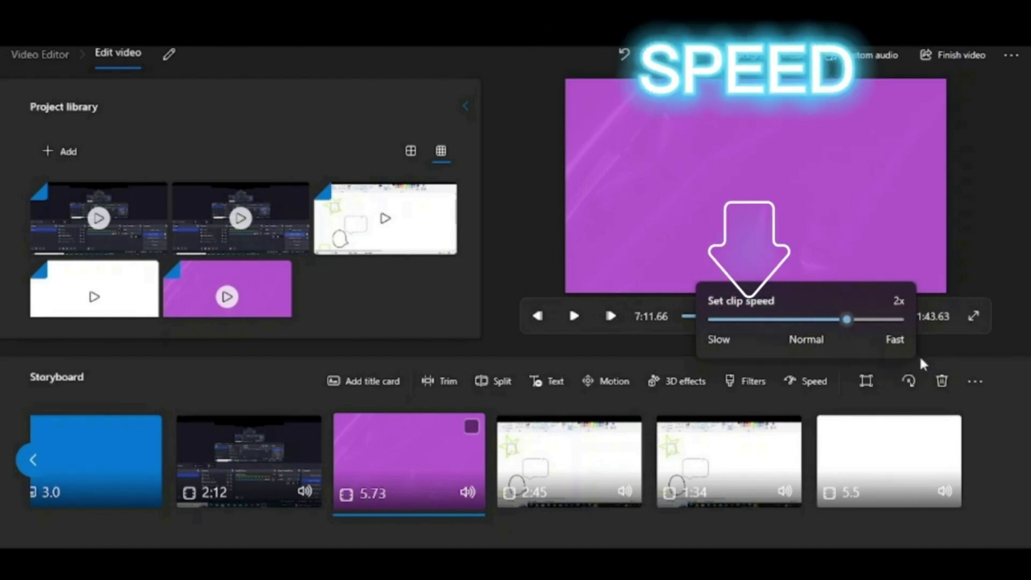
{"action": "left_click", "coordinate": [965, 393]}
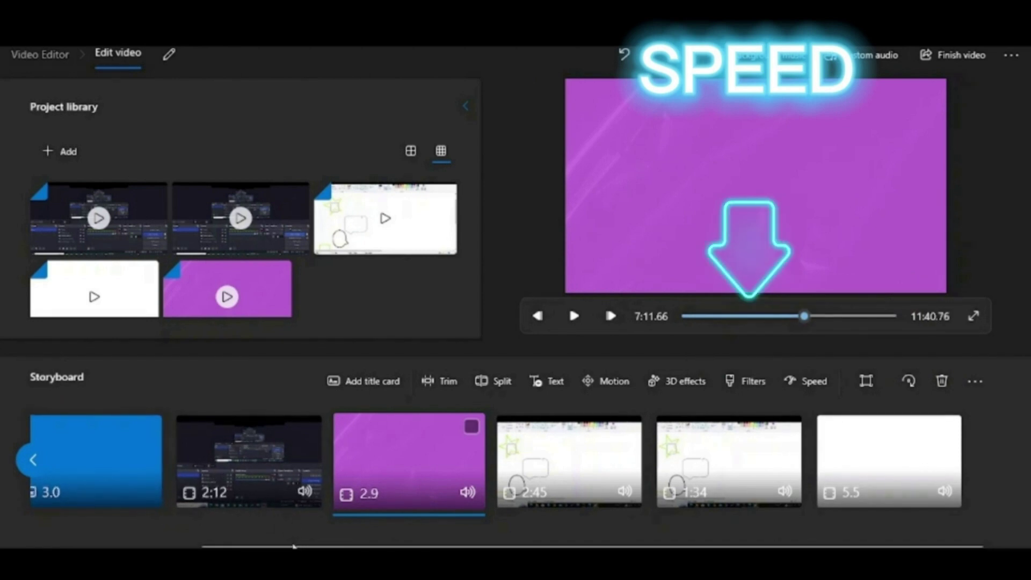
Step: Turn the volume of the opening 4:55 storyboard clip down to 0
{"action": "scroll", "coordinate": [288, 526], "scroll_direction": "up", "scroll_amount": 2}
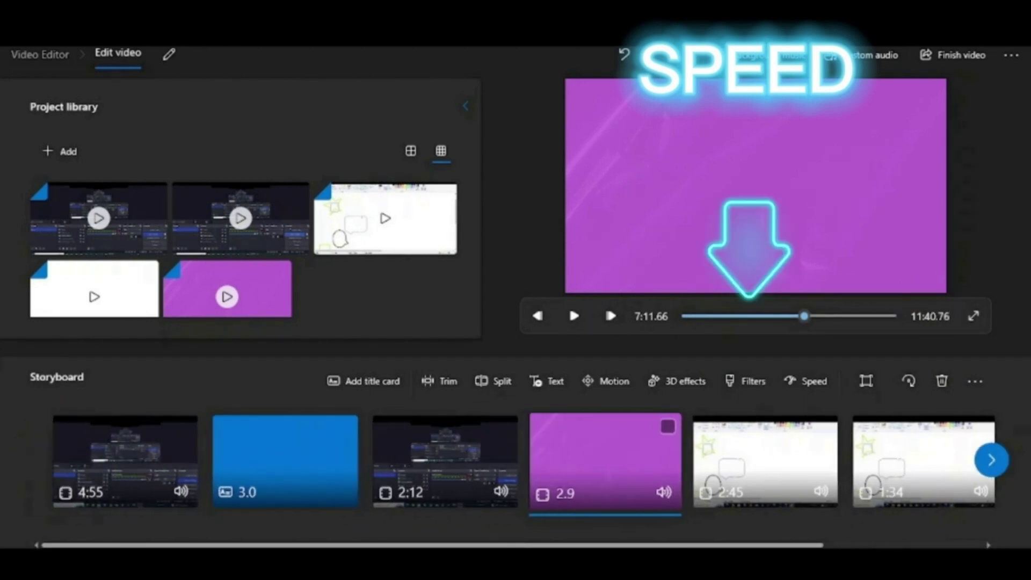
{"action": "left_click", "coordinate": [183, 494]}
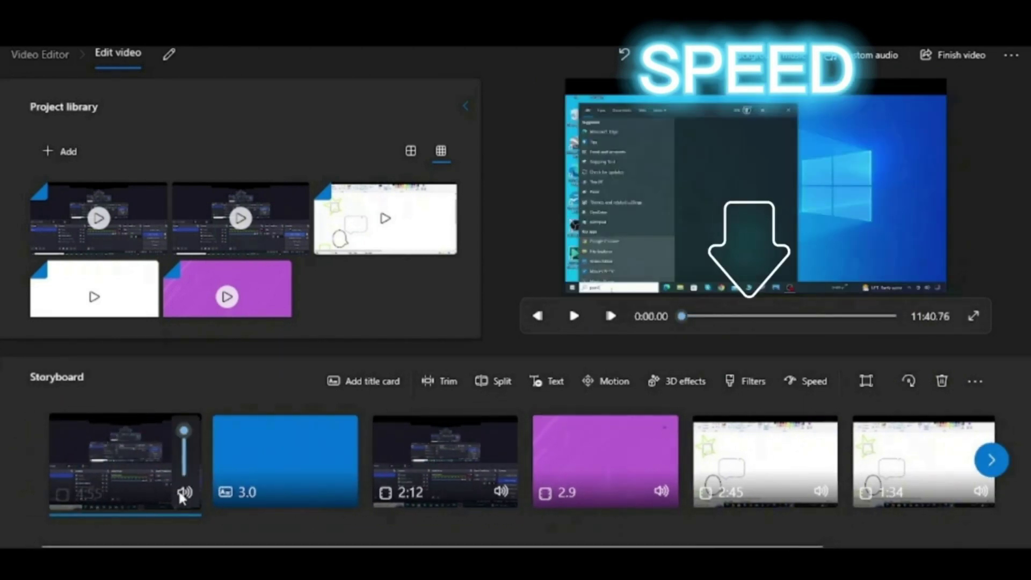
{"action": "left_click", "coordinate": [346, 488]}
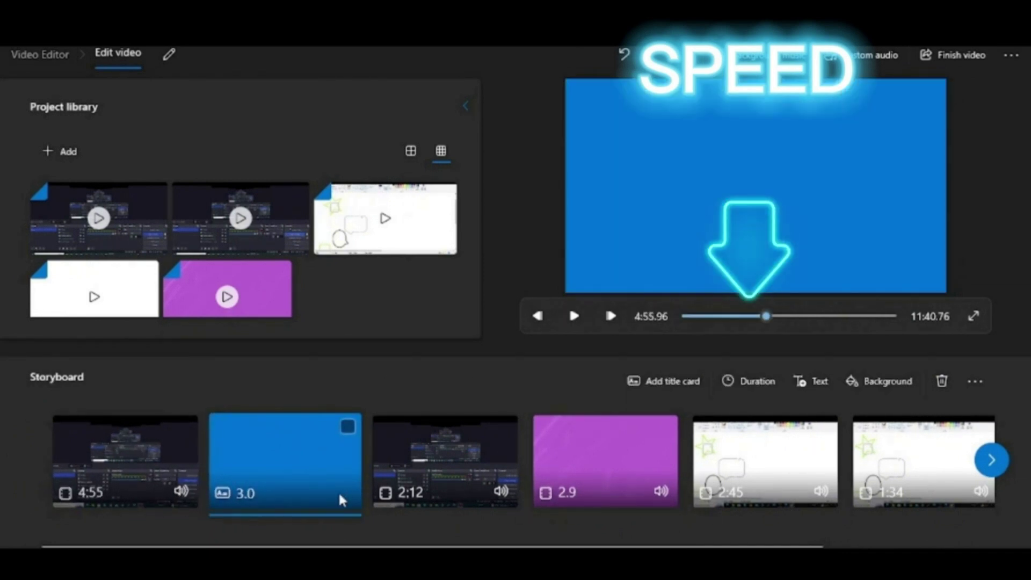
{"action": "left_click", "coordinate": [504, 494]}
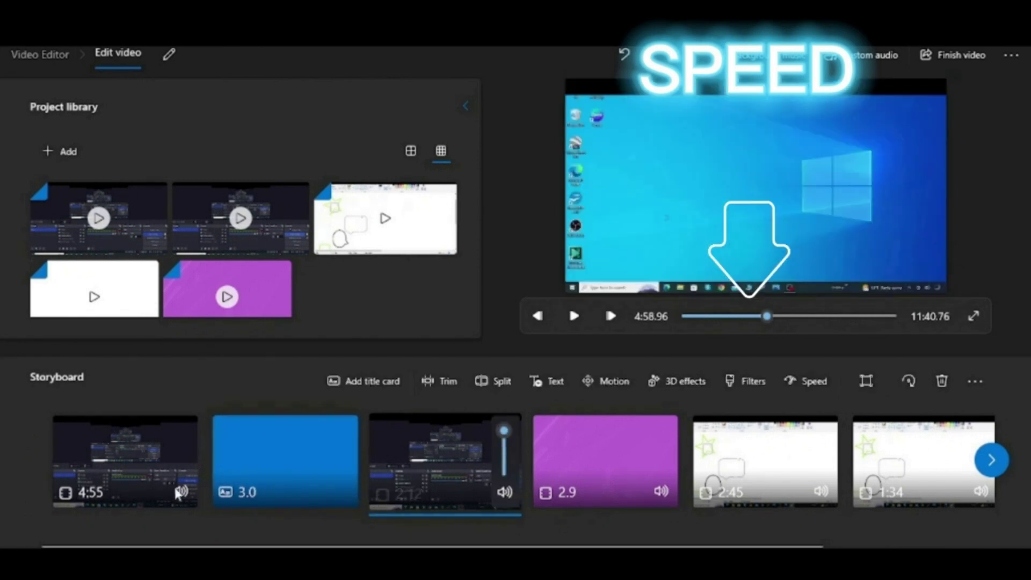
{"action": "left_click", "coordinate": [191, 492]}
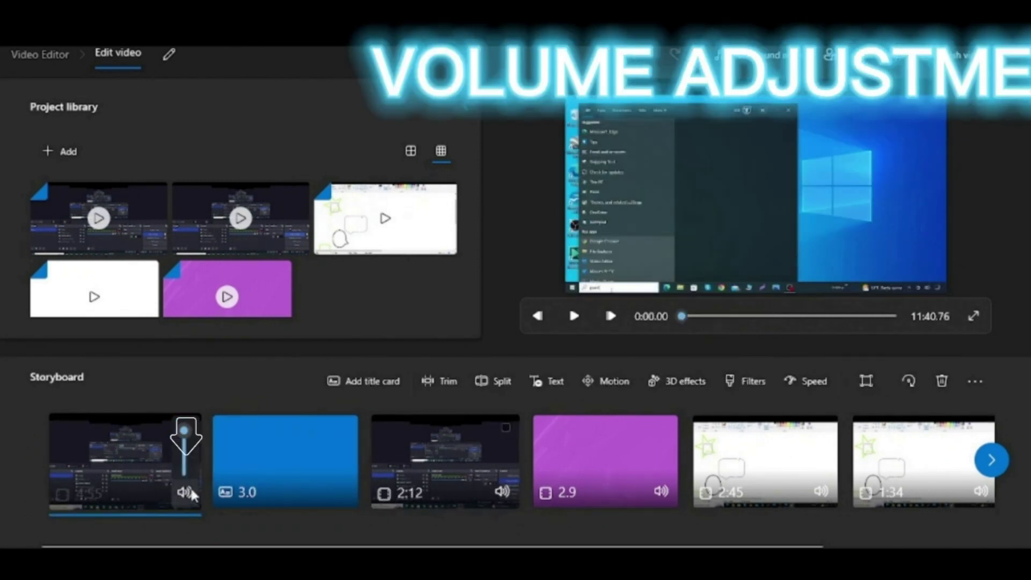
{"action": "left_click_drag", "start_coordinate": [184, 430], "coordinate": [185, 472]}
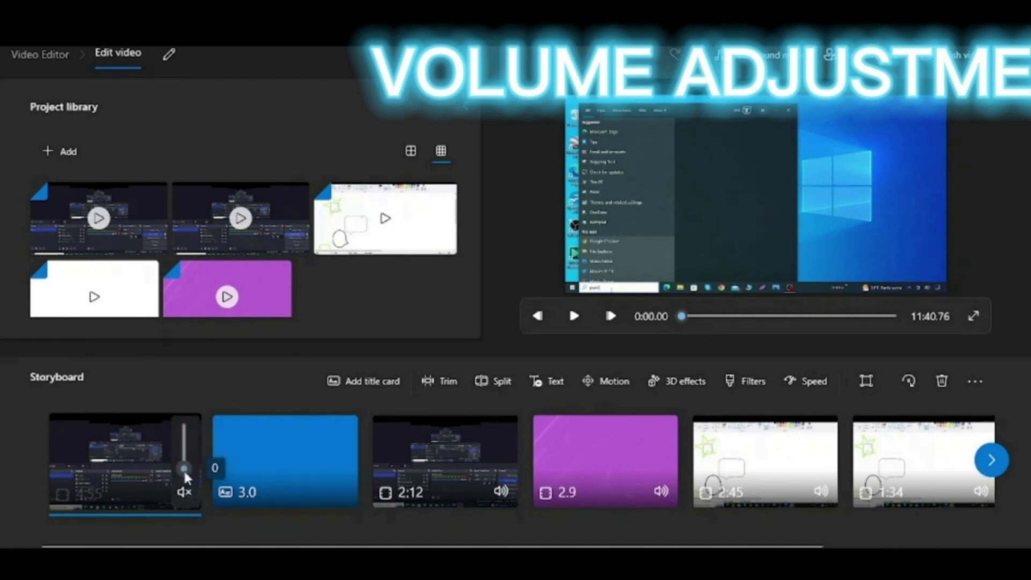
Step: Mute the 2:12 clip and the purple 2.9 clip
{"action": "left_click", "coordinate": [503, 493]}
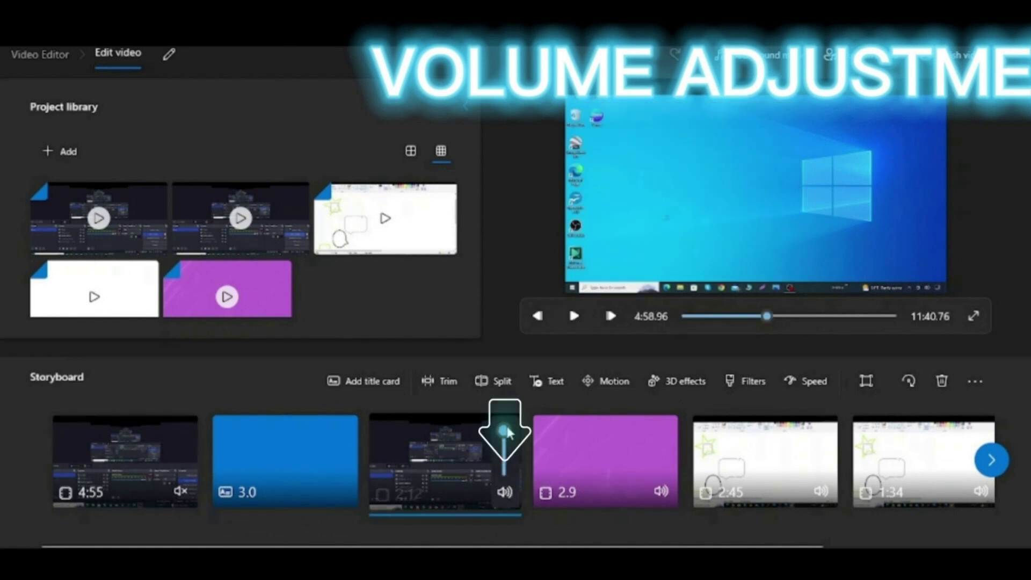
{"action": "left_click_drag", "start_coordinate": [504, 431], "coordinate": [505, 465]}
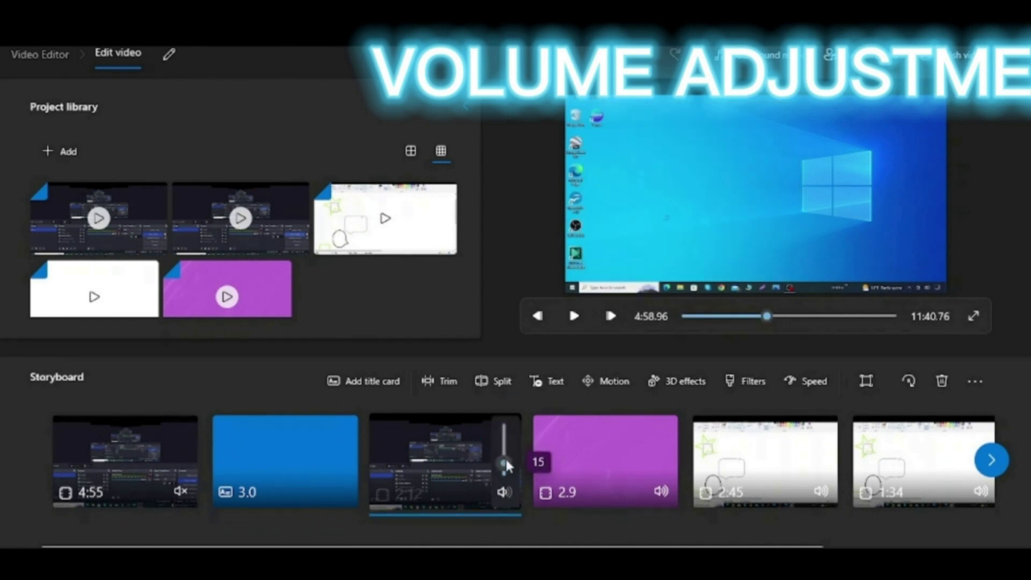
{"action": "left_click", "coordinate": [664, 491]}
{"action": "left_click_drag", "start_coordinate": [664, 430], "coordinate": [665, 468]}
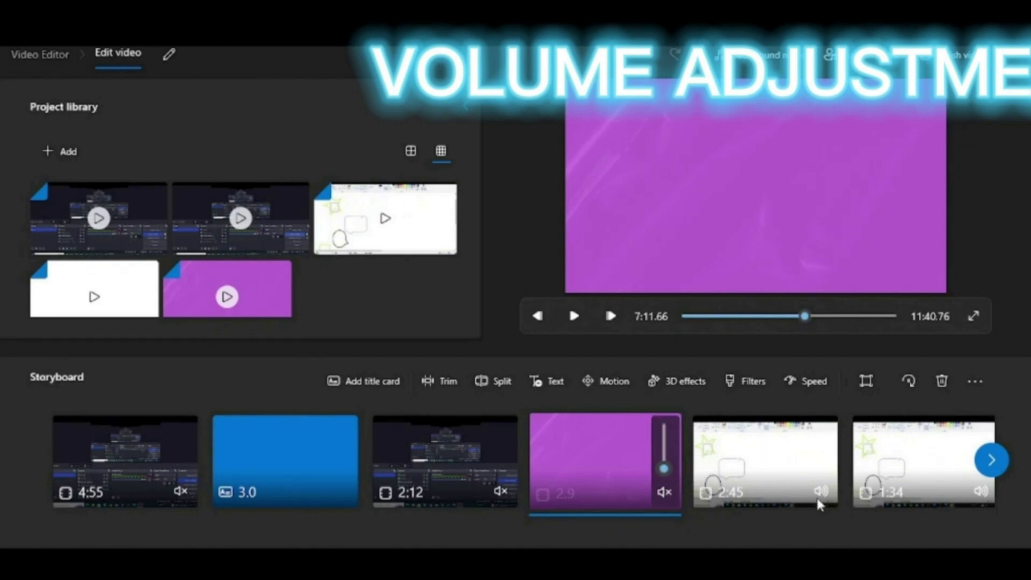
Step: Mute the 2:45 and 1:34 storyboard clips
{"action": "left_click", "coordinate": [820, 501]}
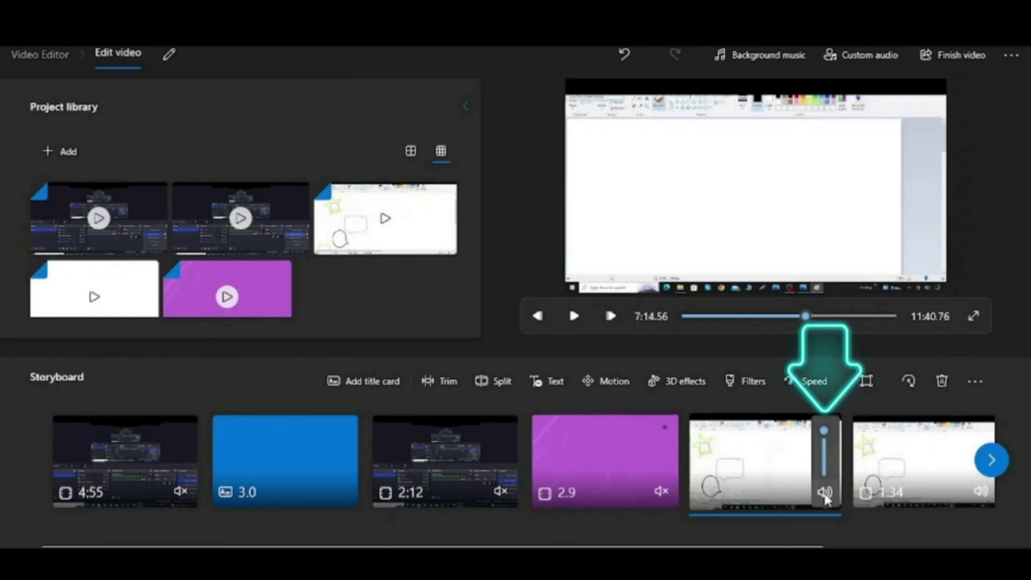
{"action": "left_click_drag", "start_coordinate": [825, 431], "coordinate": [827, 474]}
{"action": "left_click", "coordinate": [984, 490]}
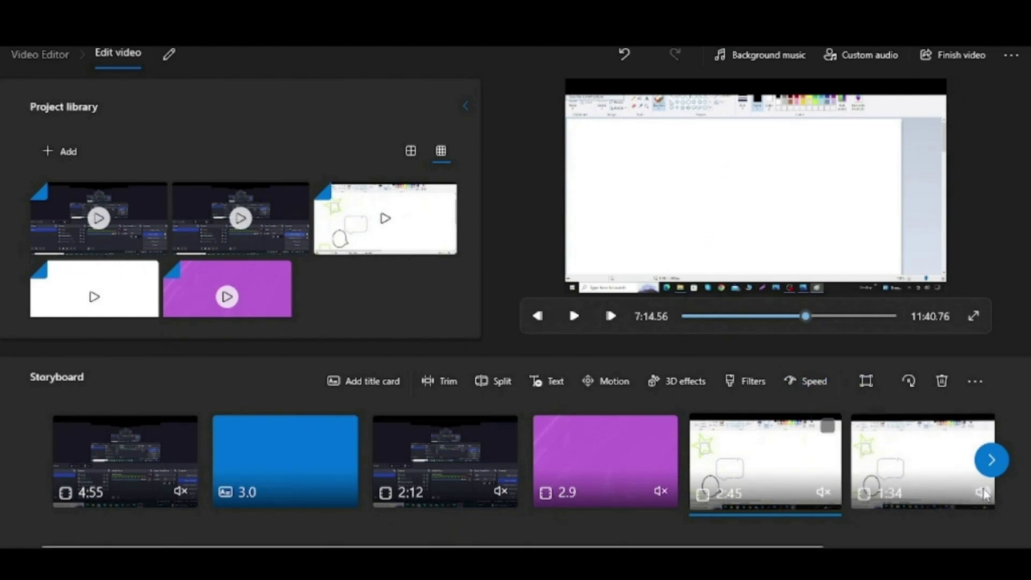
{"action": "left_click", "coordinate": [985, 493]}
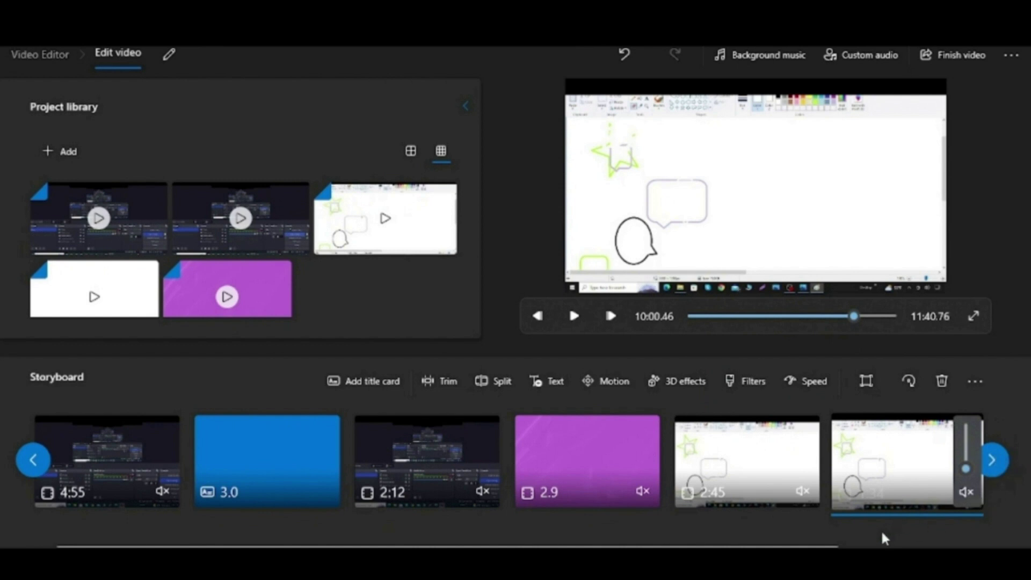
{"action": "left_click", "coordinate": [913, 529]}
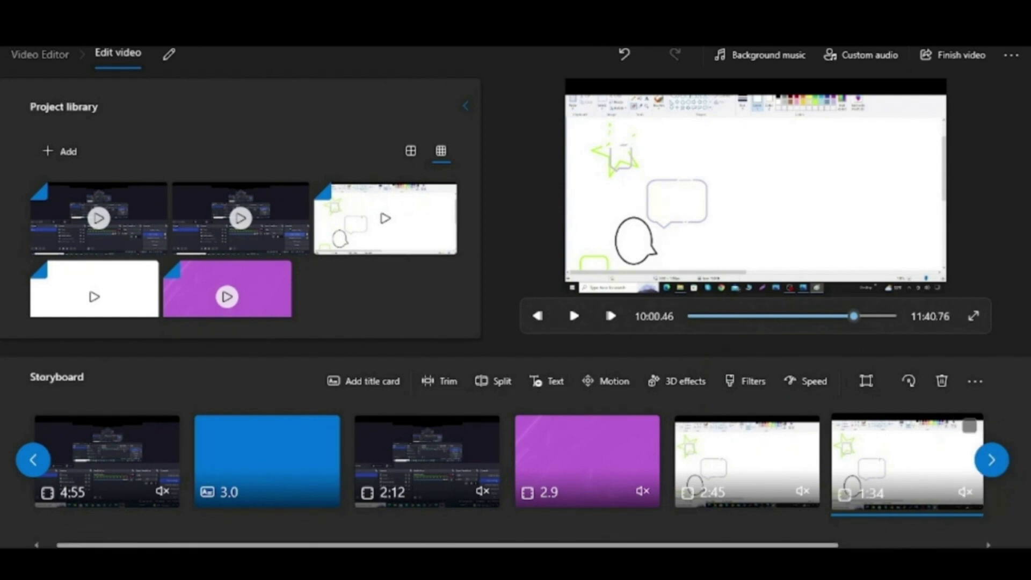
Step: Mute the white 5.5 clip at the storyboard's end and select the opening 4:55 clip
{"action": "left_click_drag", "start_coordinate": [825, 546], "coordinate": [946, 546]}
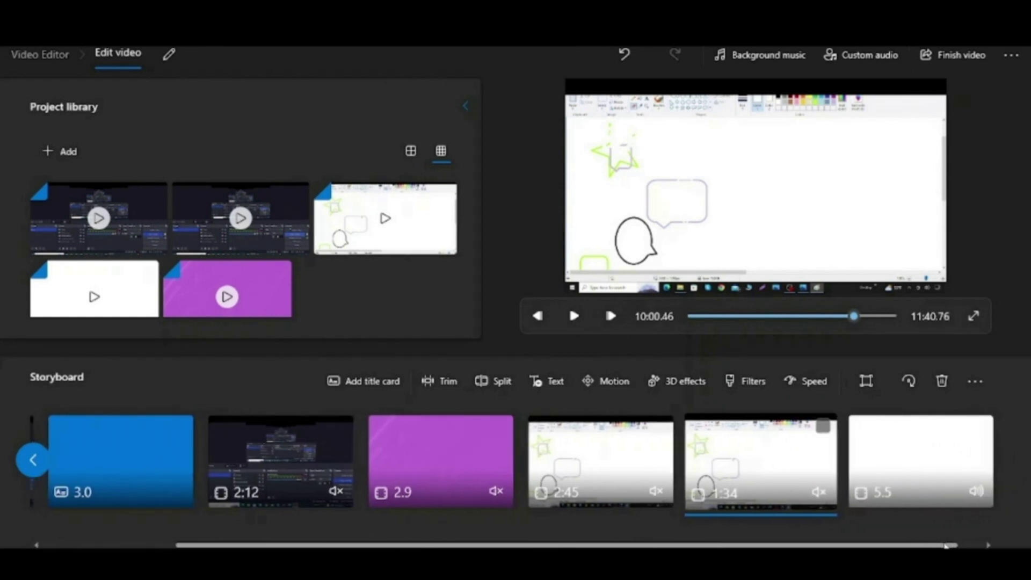
{"action": "left_click", "coordinate": [975, 491]}
{"action": "left_click_drag", "start_coordinate": [968, 455], "coordinate": [955, 498]}
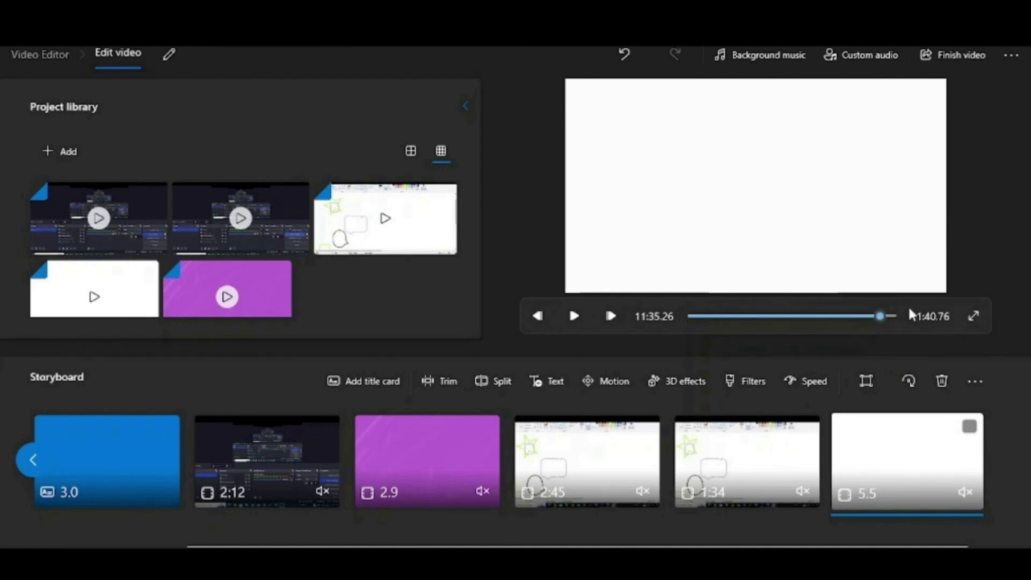
{"action": "mouse_move", "coordinate": [881, 317]}
{"action": "left_mouse_down"}
{"action": "mouse_move", "coordinate": [672, 318]}
{"action": "mouse_move", "coordinate": [776, 334]}
{"action": "mouse_move", "coordinate": [794, 322]}
{"action": "mouse_move", "coordinate": [895, 319]}
{"action": "mouse_move", "coordinate": [676, 316]}
{"action": "mouse_move", "coordinate": [729, 318]}
{"action": "mouse_move", "coordinate": [686, 315]}
{"action": "left_mouse_up"}
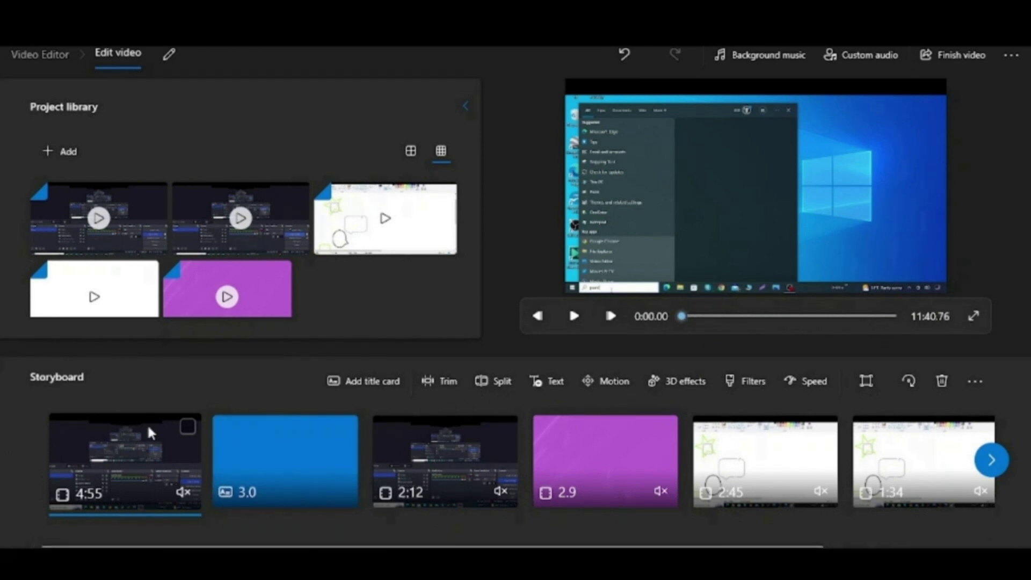
{"action": "left_click", "coordinate": [186, 427]}
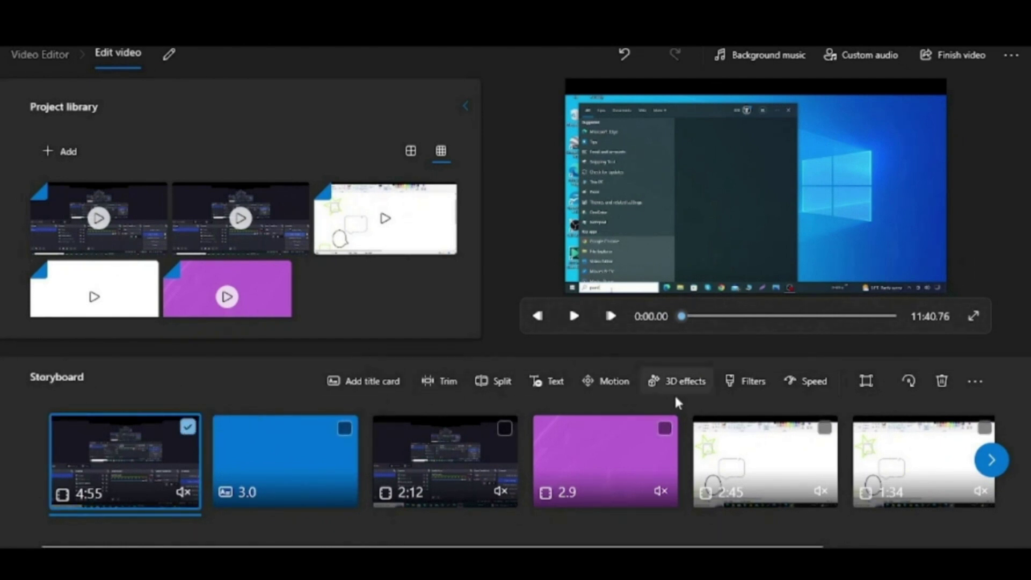
{"action": "left_click", "coordinate": [498, 386]}
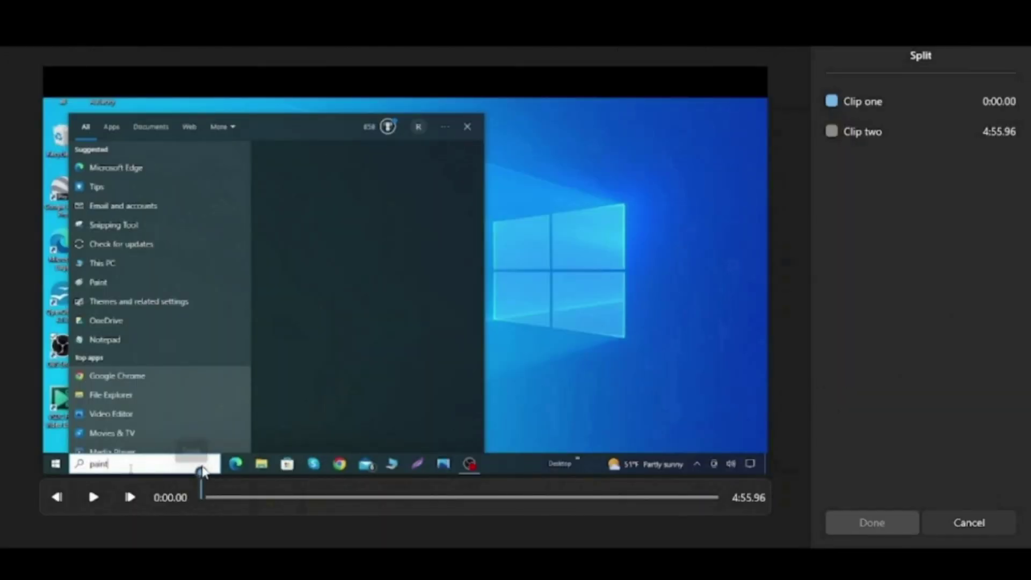
{"action": "mouse_move", "coordinate": [200, 473]}
{"action": "left_mouse_down"}
{"action": "mouse_move", "coordinate": [536, 510]}
{"action": "mouse_move", "coordinate": [736, 490]}
{"action": "left_mouse_up"}
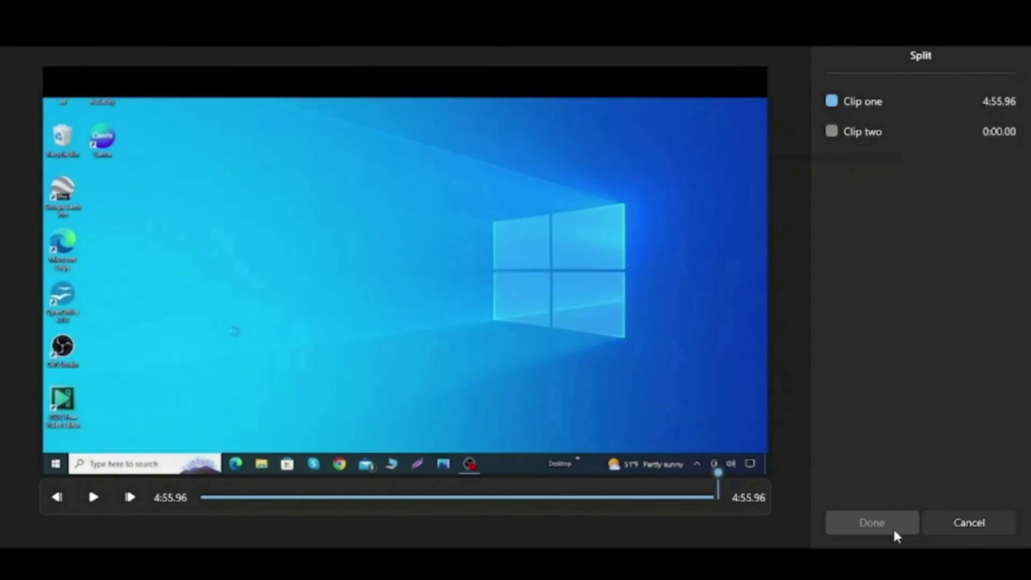
{"action": "left_click", "coordinate": [946, 526]}
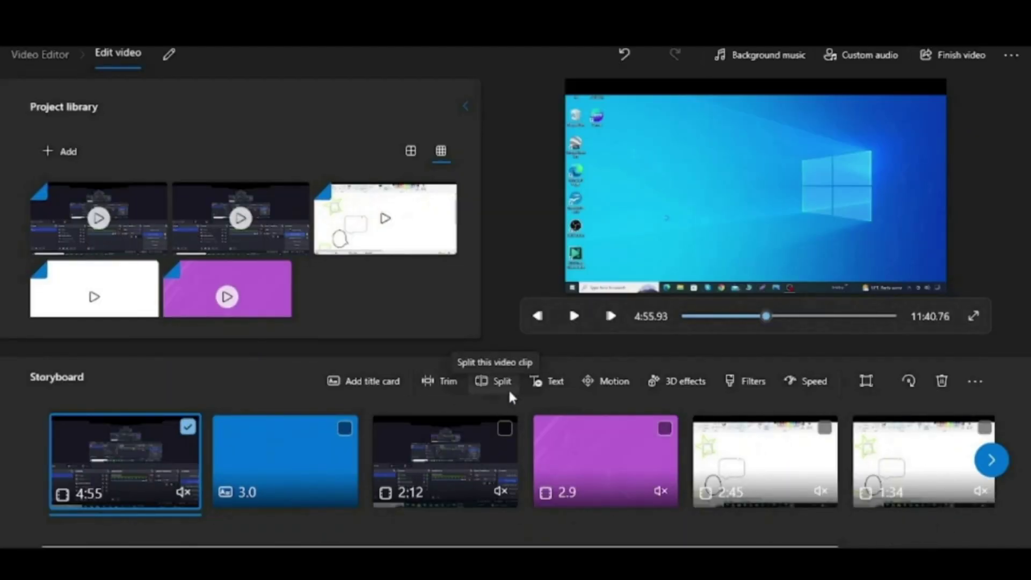
Step: Add the text "How to use Paint" to the 4:55 clip at about 0:31.60
{"action": "left_click", "coordinate": [553, 388]}
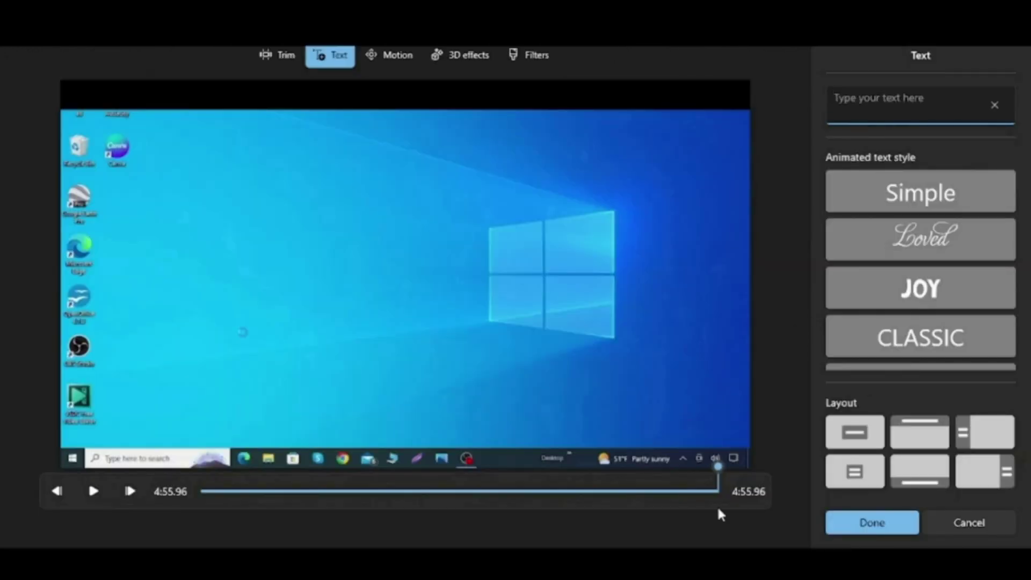
{"action": "mouse_move", "coordinate": [718, 504]}
{"action": "left_mouse_down"}
{"action": "mouse_move", "coordinate": [210, 504]}
{"action": "mouse_move", "coordinate": [258, 507]}
{"action": "left_mouse_up"}
{"action": "left_click", "coordinate": [857, 114]}
{"action": "type", "text": "How "}
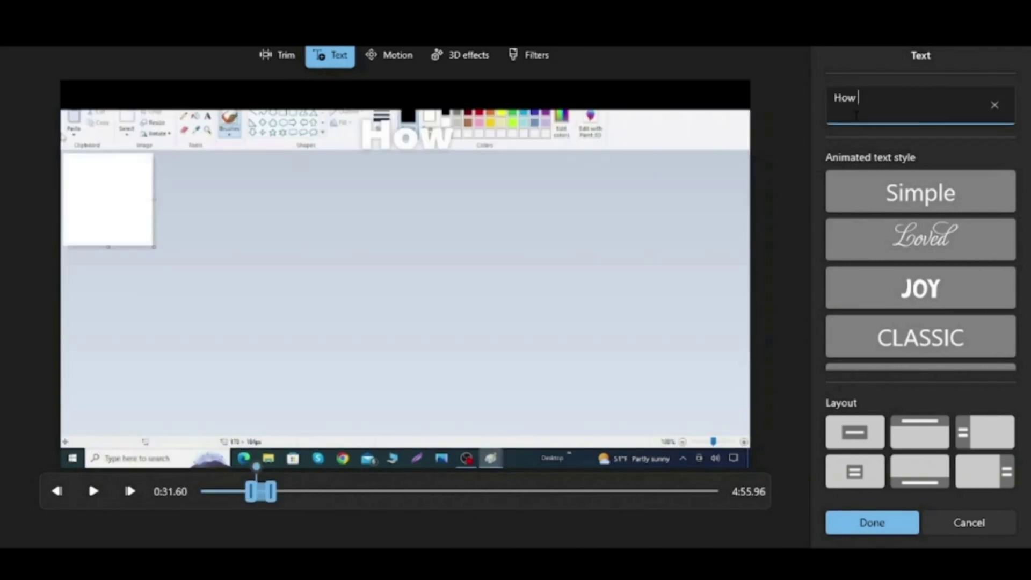
{"action": "type", "text": "to use Paint"}
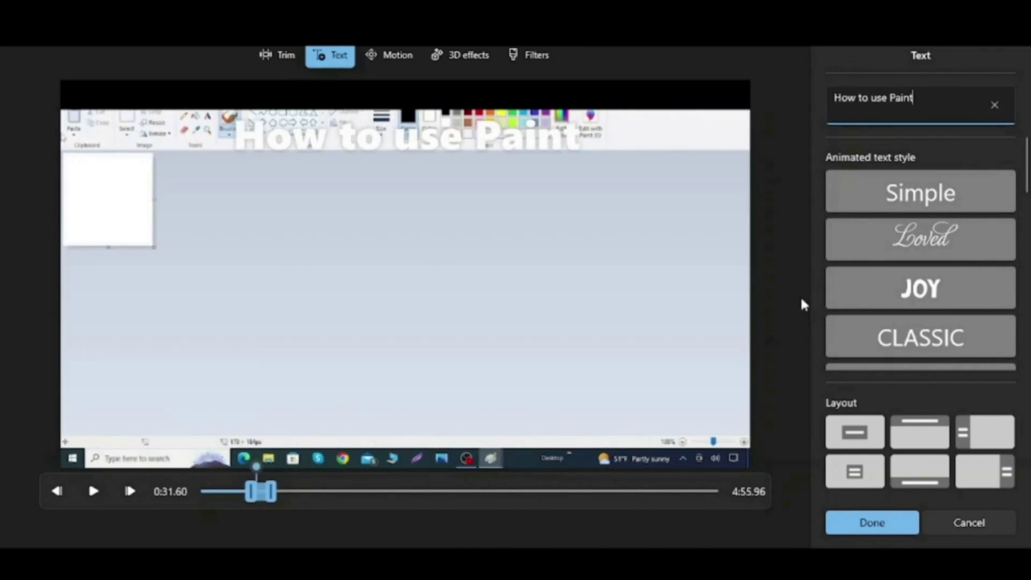
Step: Give the "How to use Paint" text the Adventure animated style and the large centred layout
{"action": "left_click", "coordinate": [915, 289]}
{"action": "left_click", "coordinate": [920, 339]}
{"action": "scroll", "coordinate": [920, 340], "scroll_direction": "down", "scroll_amount": 1}
{"action": "left_click", "coordinate": [920, 314]}
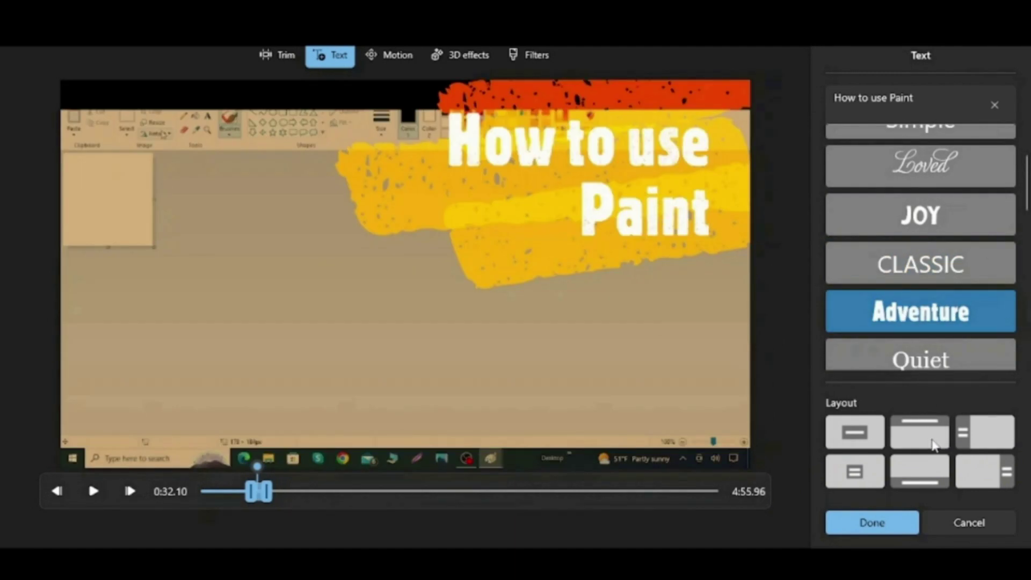
{"action": "left_click", "coordinate": [985, 432]}
{"action": "left_click", "coordinate": [919, 472]}
{"action": "left_click", "coordinate": [863, 433]}
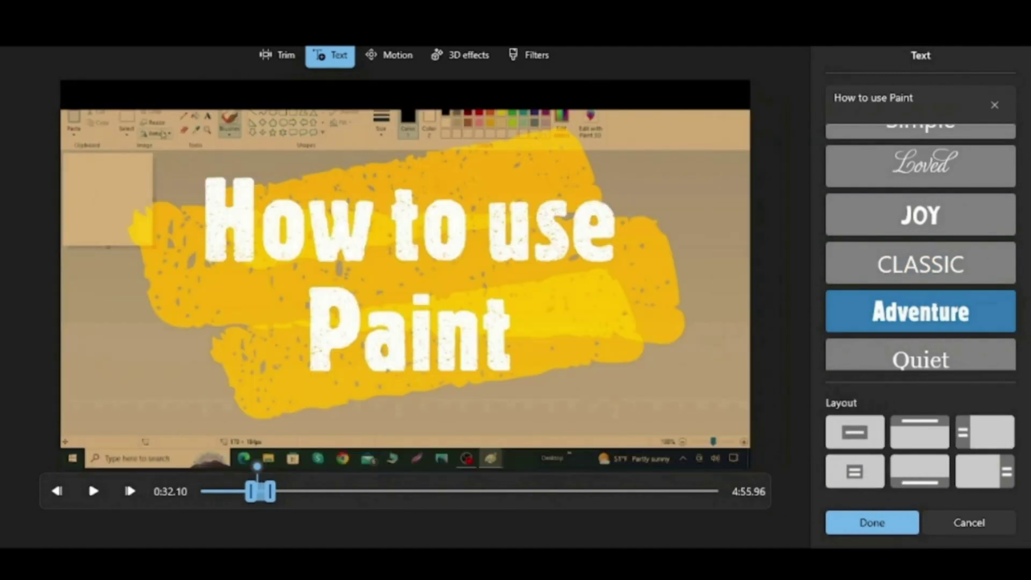
Step: Make the "How to use Paint" text start at the clip's beginning, save it and preview the result
{"action": "left_click", "coordinate": [256, 472]}
{"action": "left_click_drag", "start_coordinate": [256, 472], "coordinate": [717, 467]}
{"action": "left_click", "coordinate": [885, 526]}
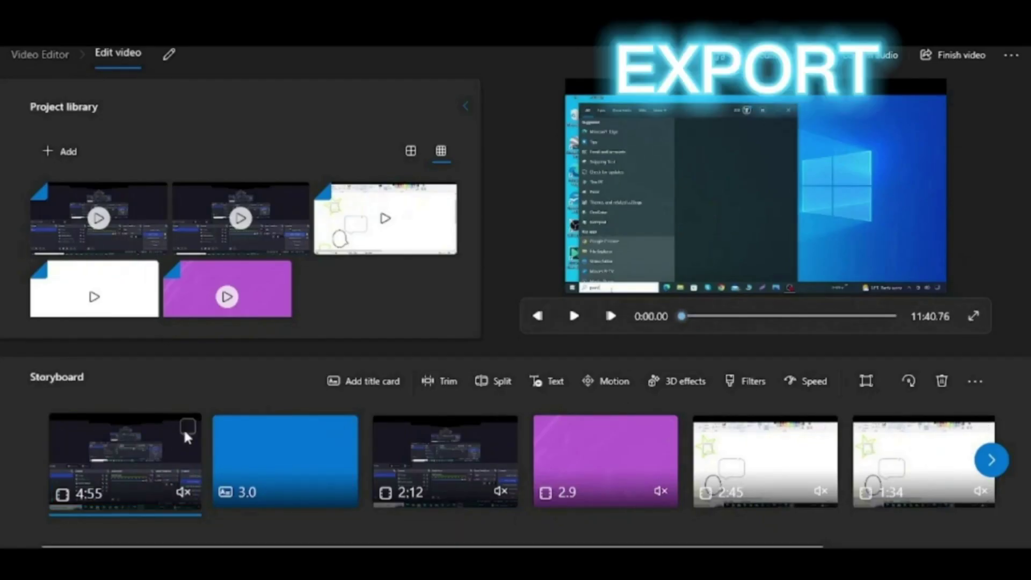
{"action": "left_click", "coordinate": [582, 318]}
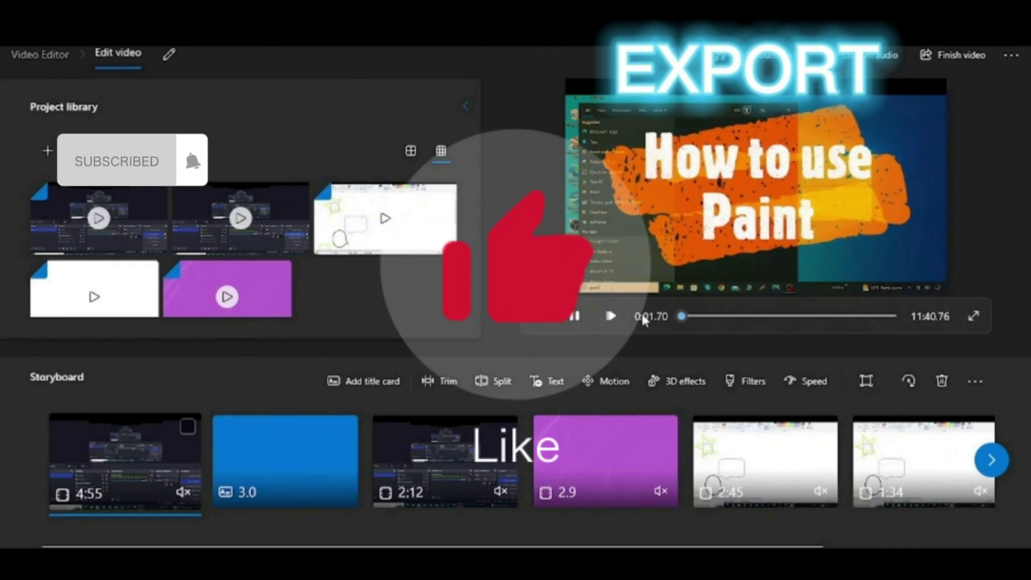
{"action": "mouse_move", "coordinate": [700, 315]}
{"action": "left_mouse_down"}
{"action": "mouse_move", "coordinate": [891, 316]}
{"action": "mouse_move", "coordinate": [679, 322]}
{"action": "mouse_move", "coordinate": [890, 317]}
{"action": "left_mouse_up"}
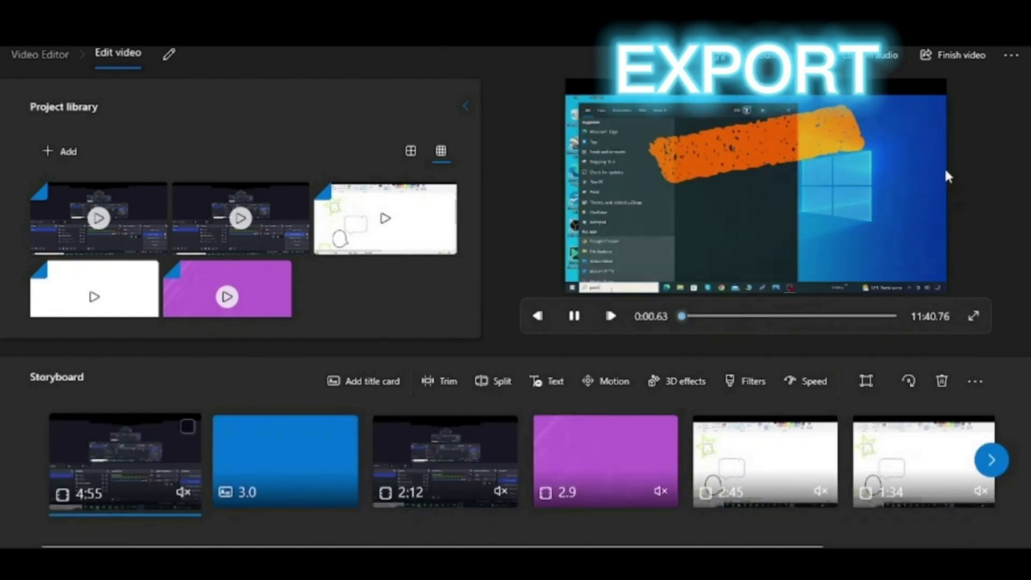
Step: Export the finished video in High 1080p quality as "Edit video" to the publish folder
{"action": "left_click", "coordinate": [957, 54]}
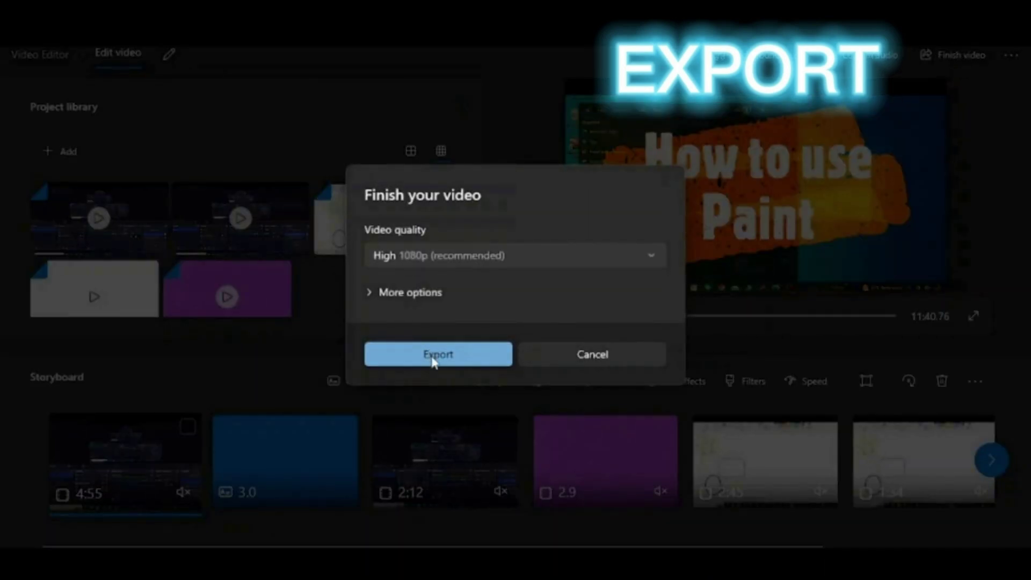
{"action": "left_click", "coordinate": [433, 358]}
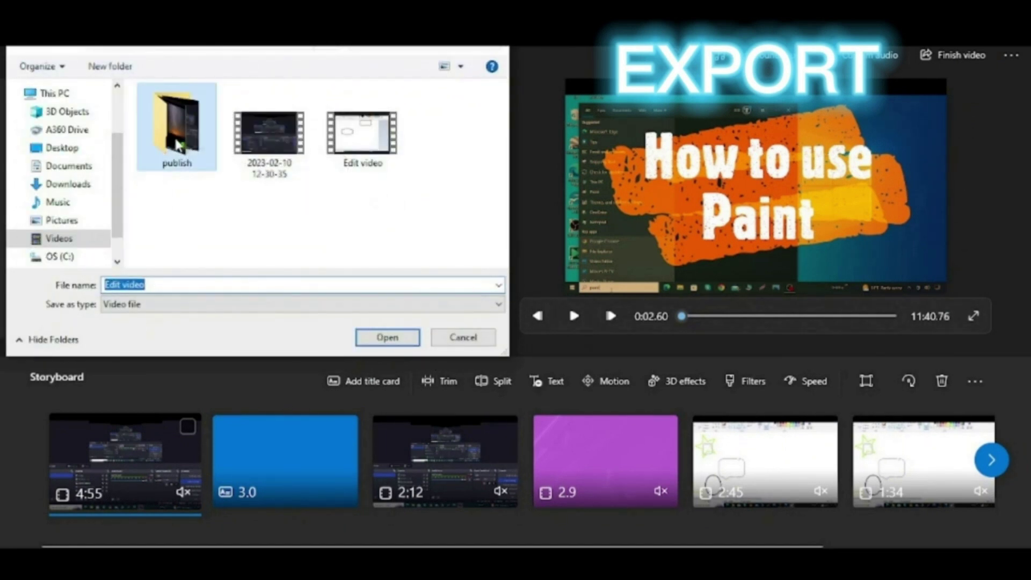
{"action": "double_click", "coordinate": [178, 142]}
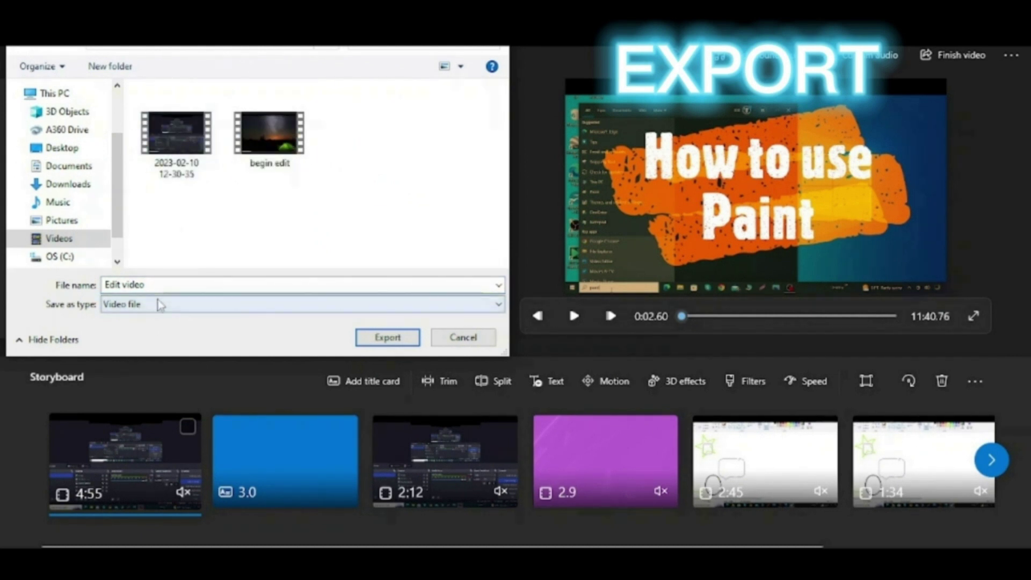
{"action": "left_click", "coordinate": [391, 338]}
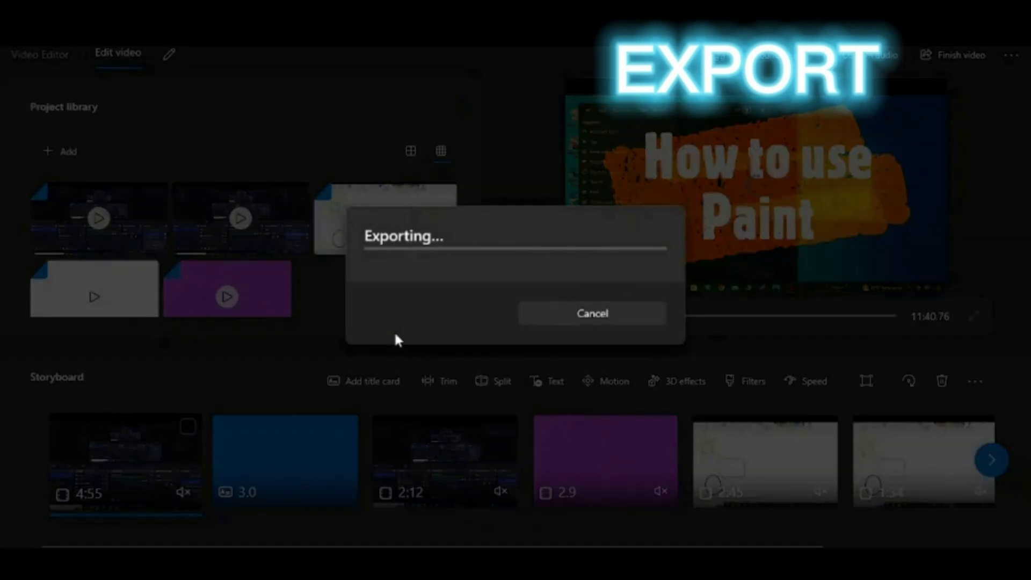